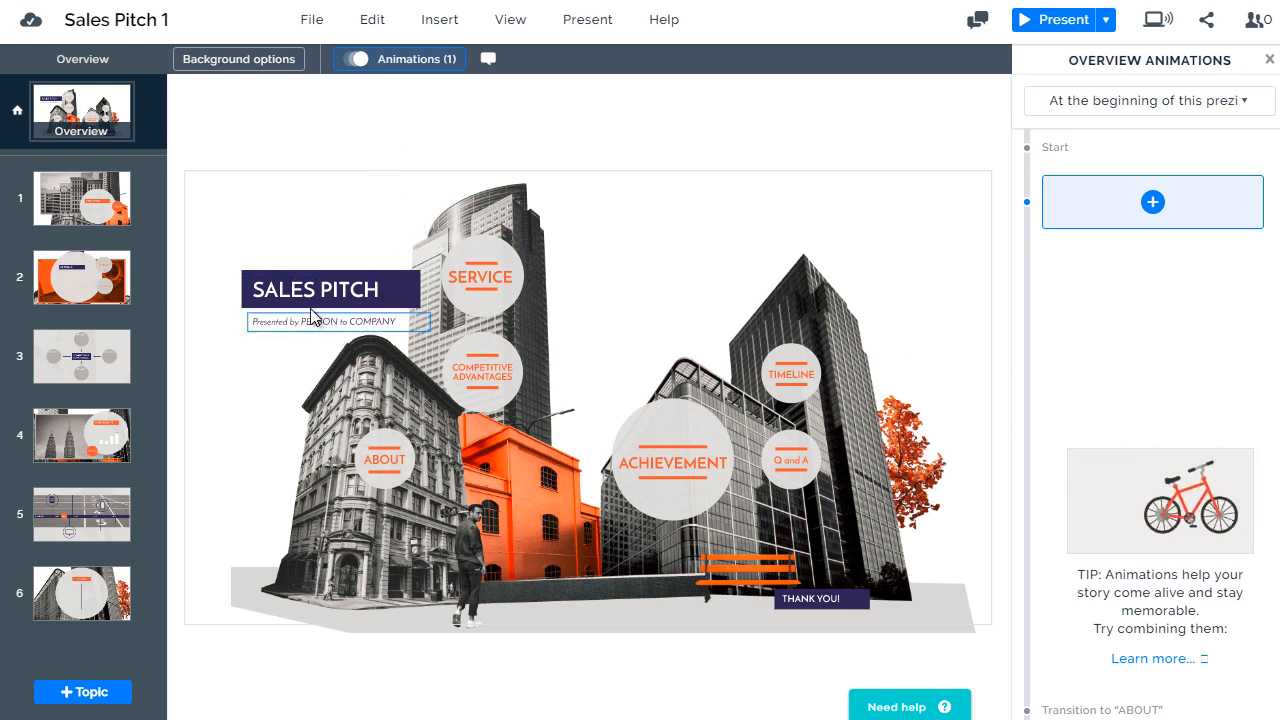
- Move the SALES PITCH title banner to just above the presenter line and add a Fade in animation to it
{"action": "left_click", "coordinate": [348, 298]}
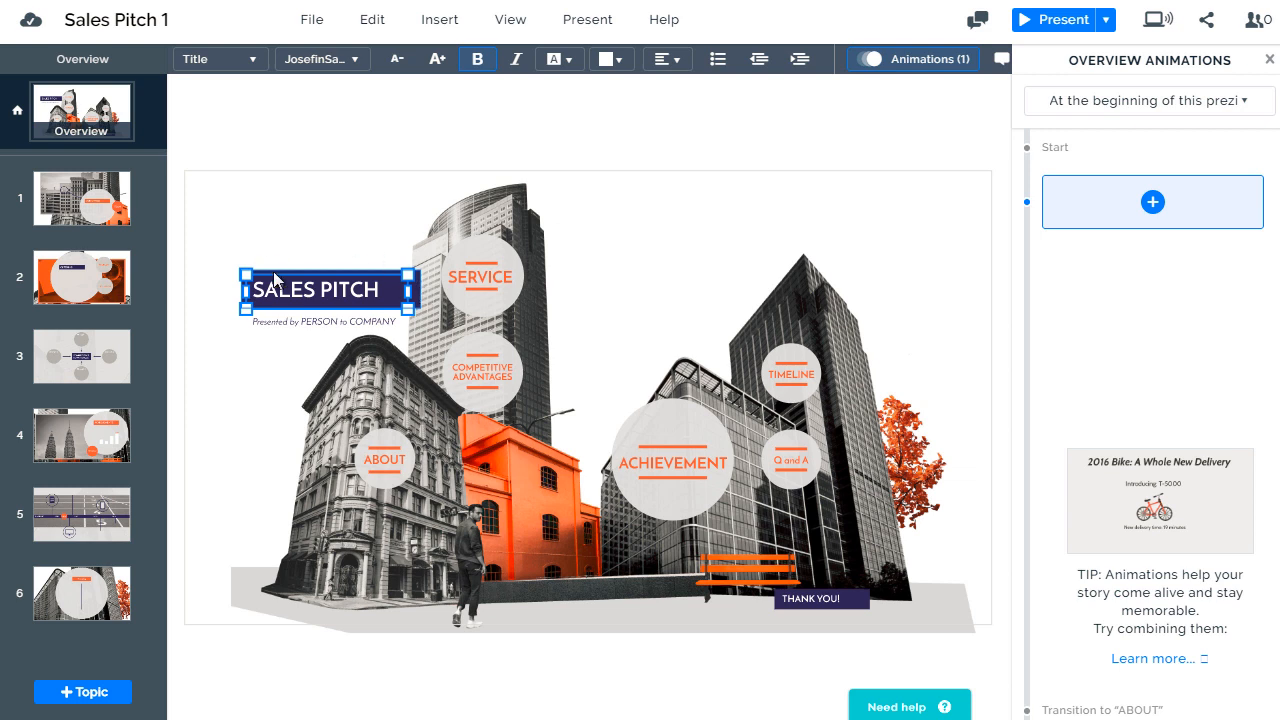
{"action": "left_click", "coordinate": [1155, 202]}
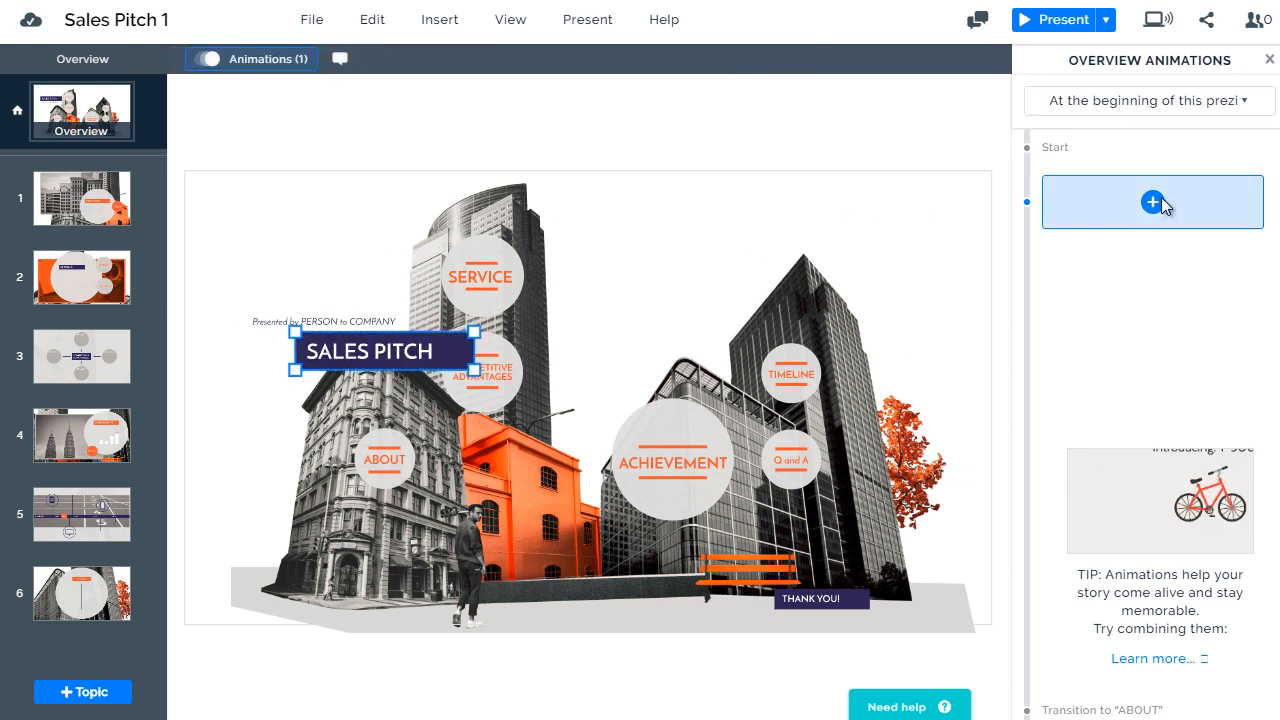
{"action": "left_click_drag", "start_coordinate": [411, 352], "coordinate": [373, 281]}
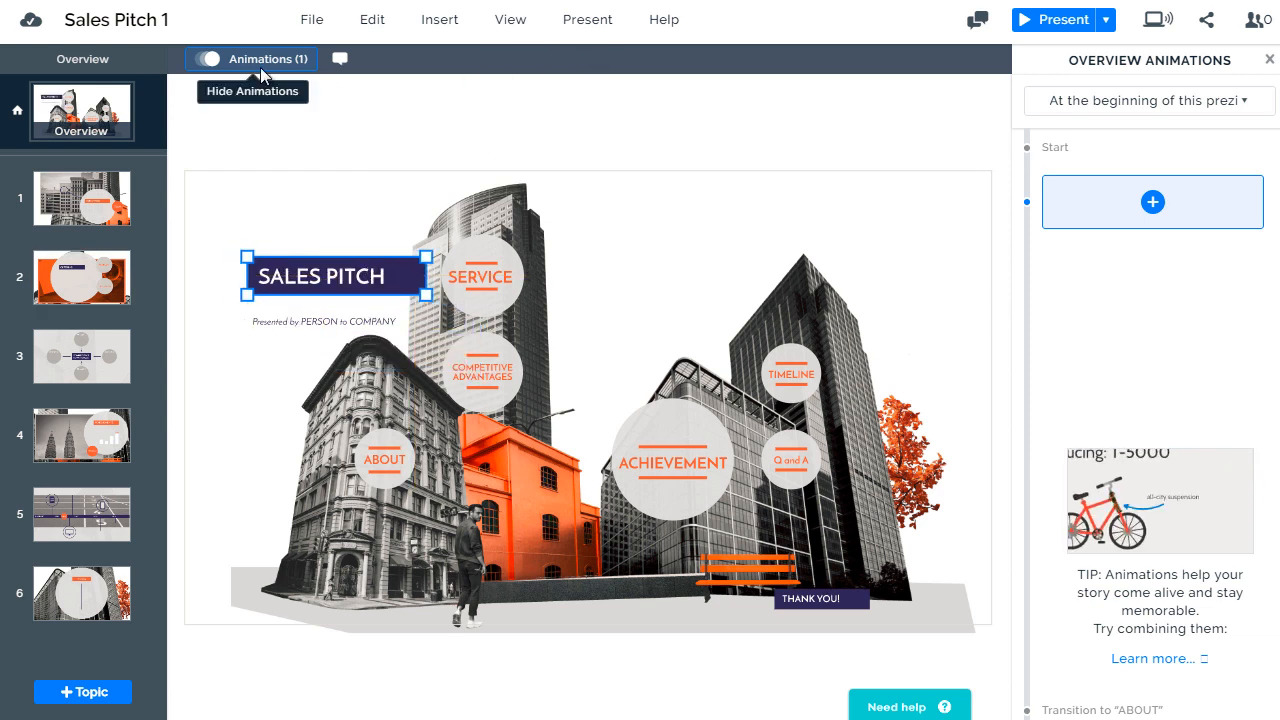
{"action": "left_click", "coordinate": [1150, 206]}
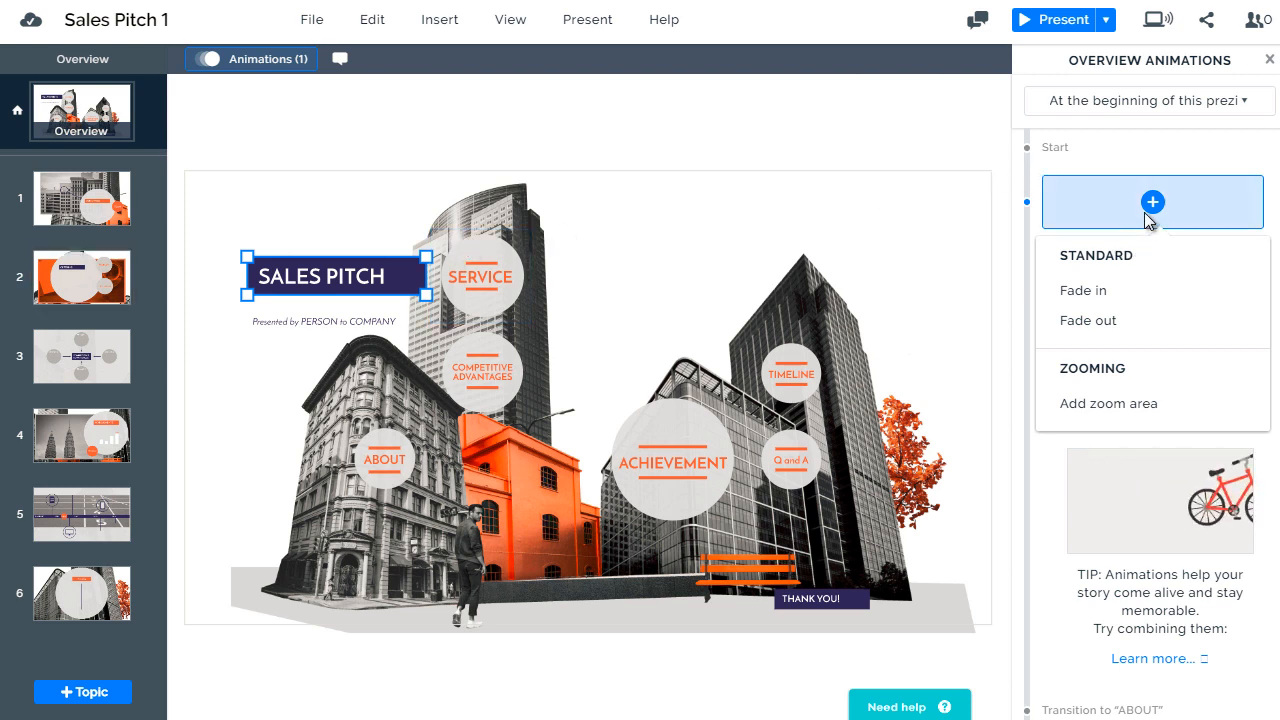
{"action": "left_click", "coordinate": [1106, 294]}
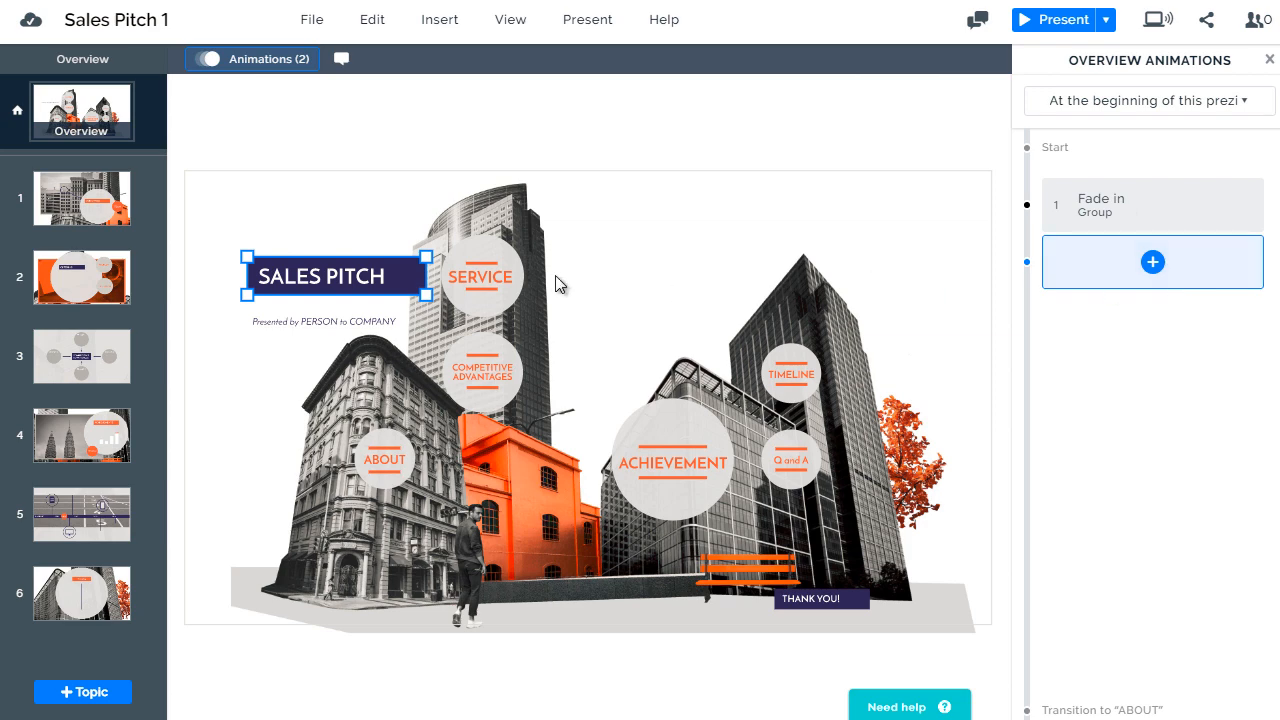
- Add a Fade in animation to the "Presented by PERSON to COMPANY" text line
{"action": "left_click", "coordinate": [335, 323]}
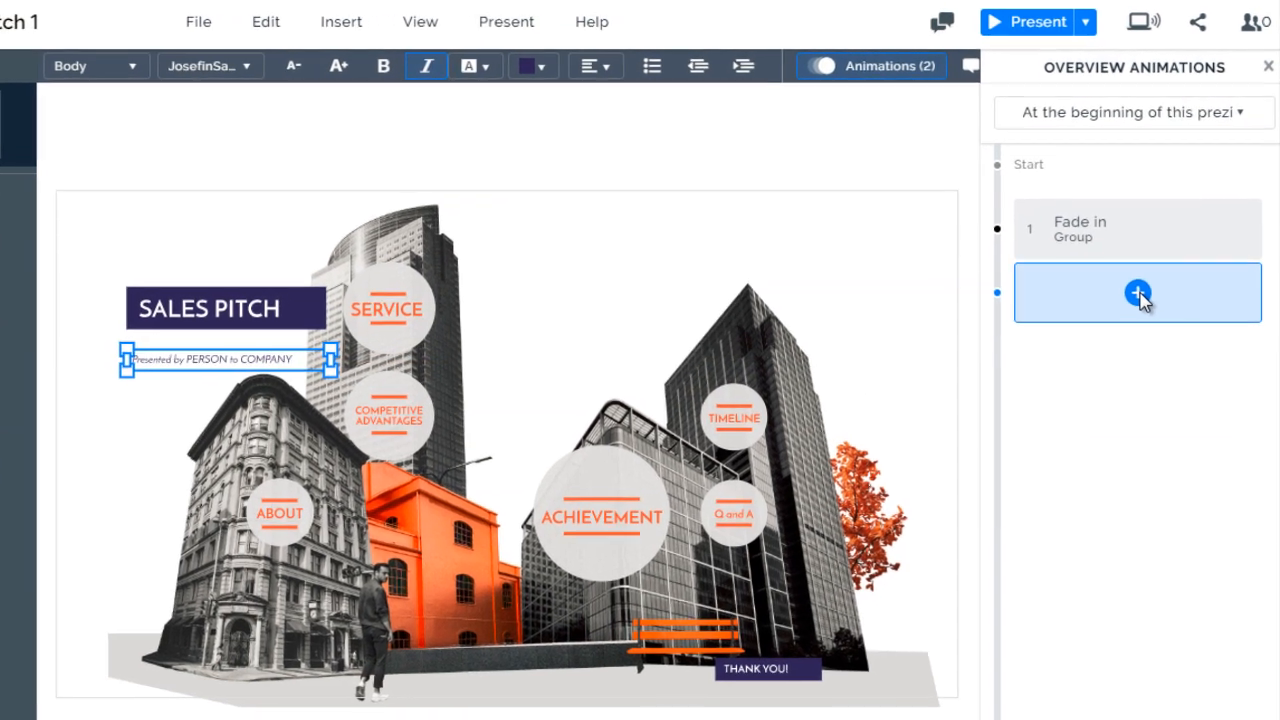
{"action": "left_click", "coordinate": [1150, 267]}
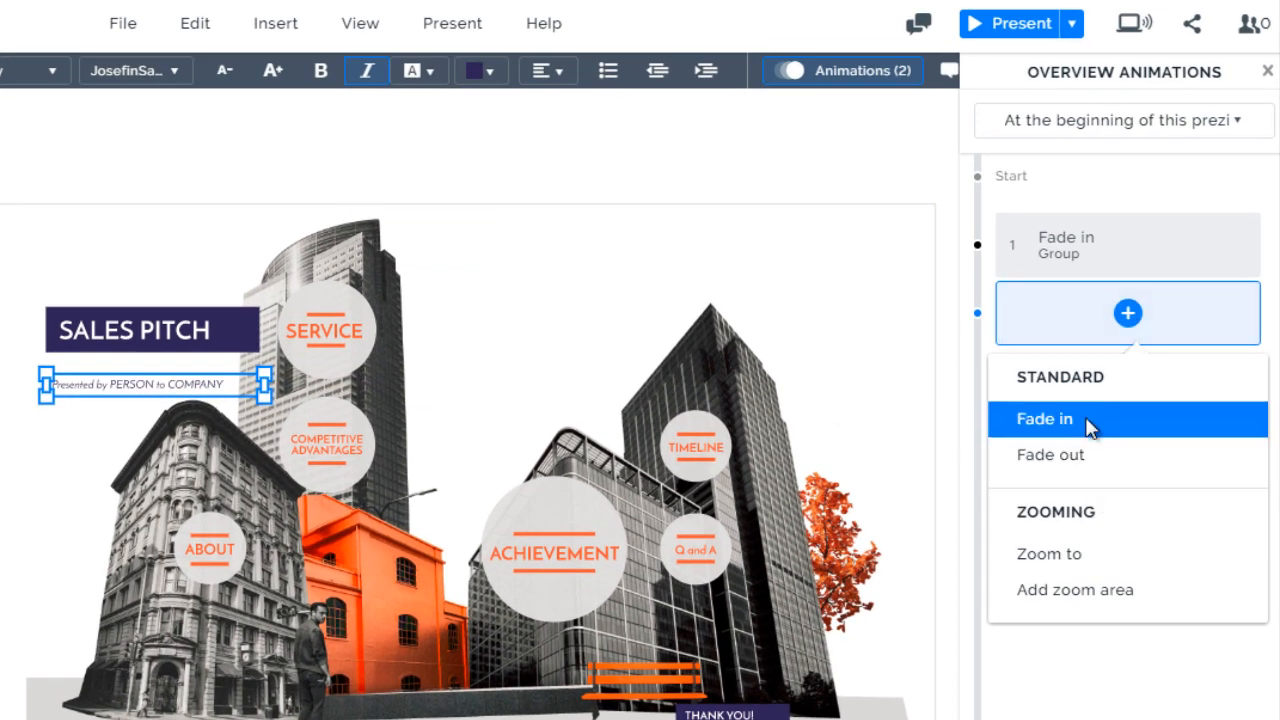
{"action": "left_click", "coordinate": [1090, 427]}
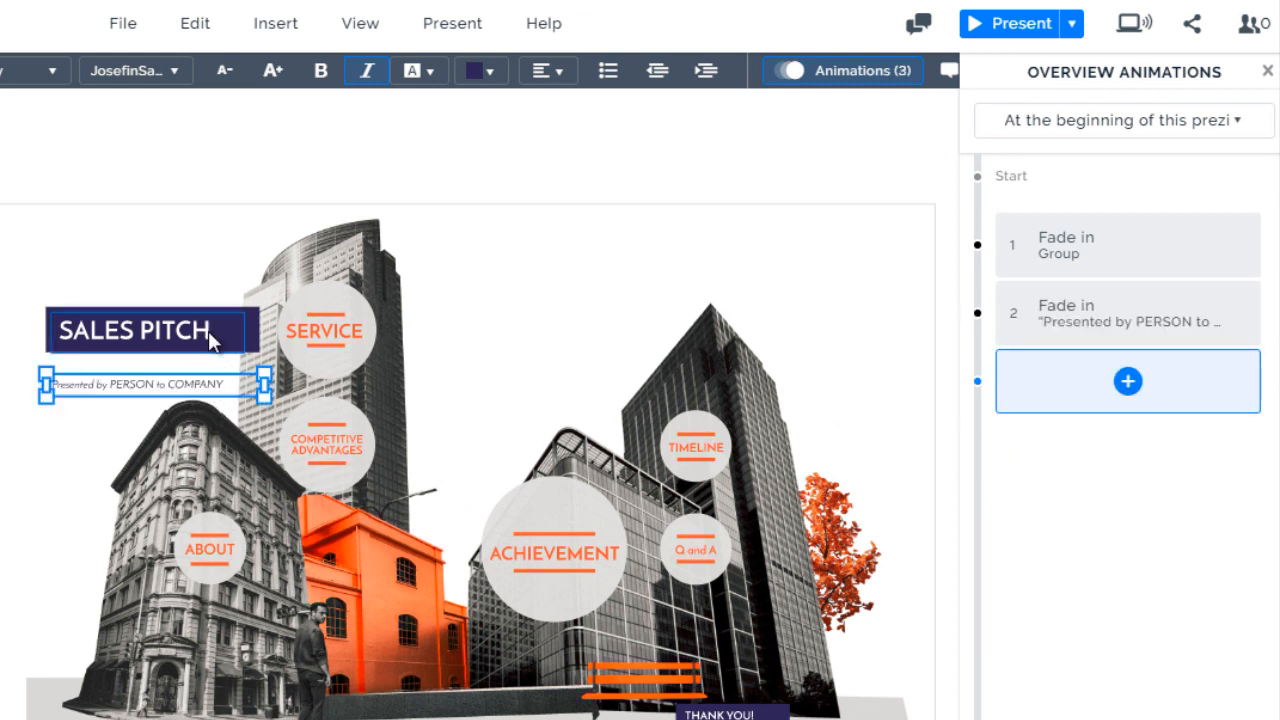
{"action": "left_click", "coordinate": [1128, 381]}
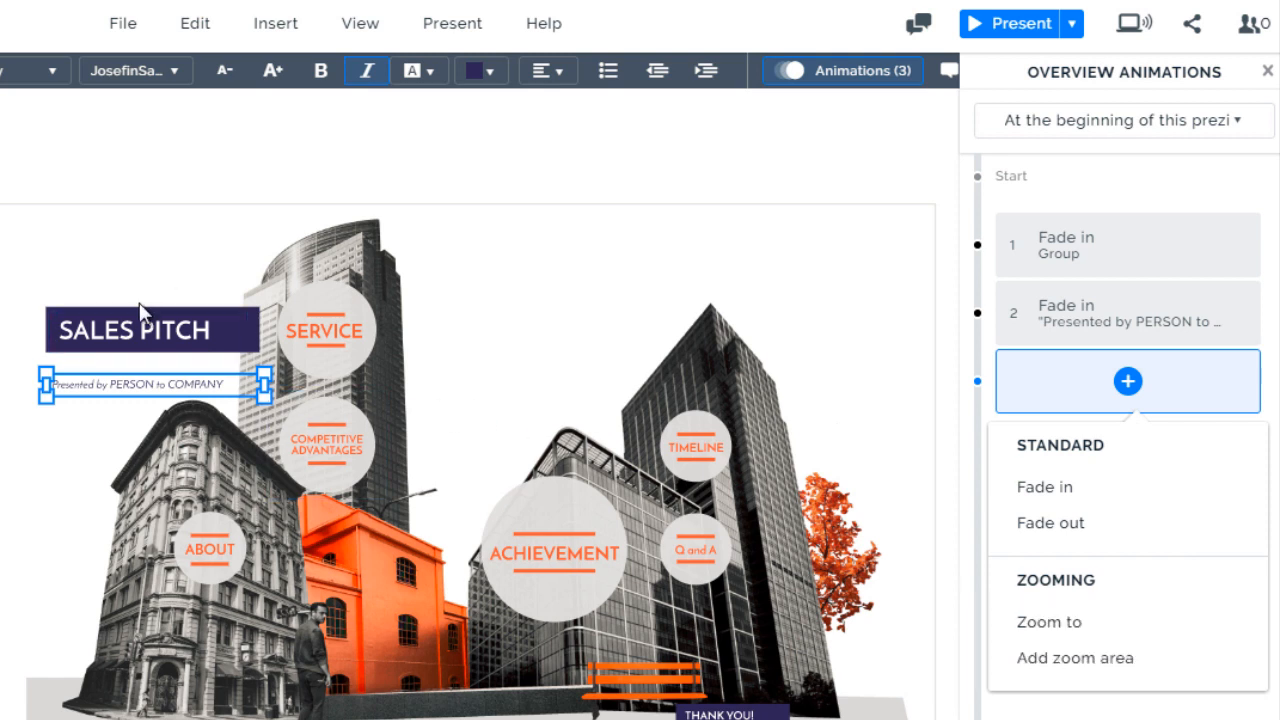
{"action": "left_click", "coordinate": [244, 162]}
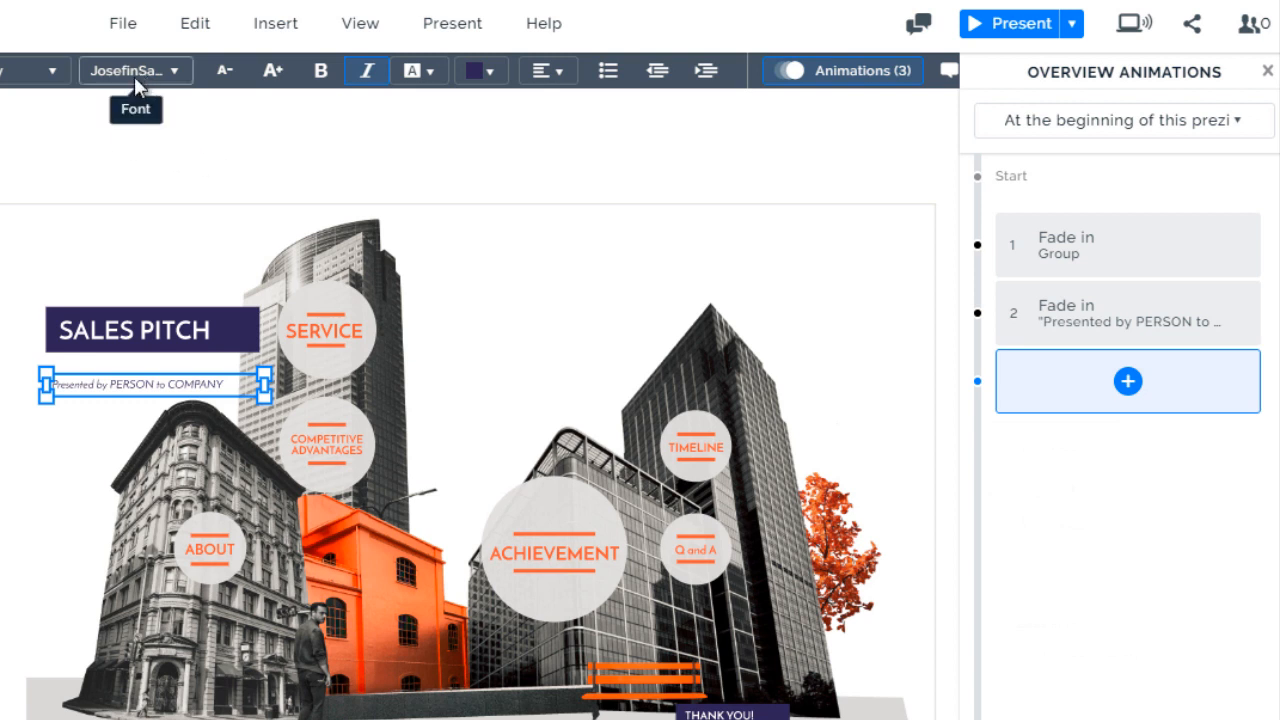
{"action": "left_click", "coordinate": [135, 193]}
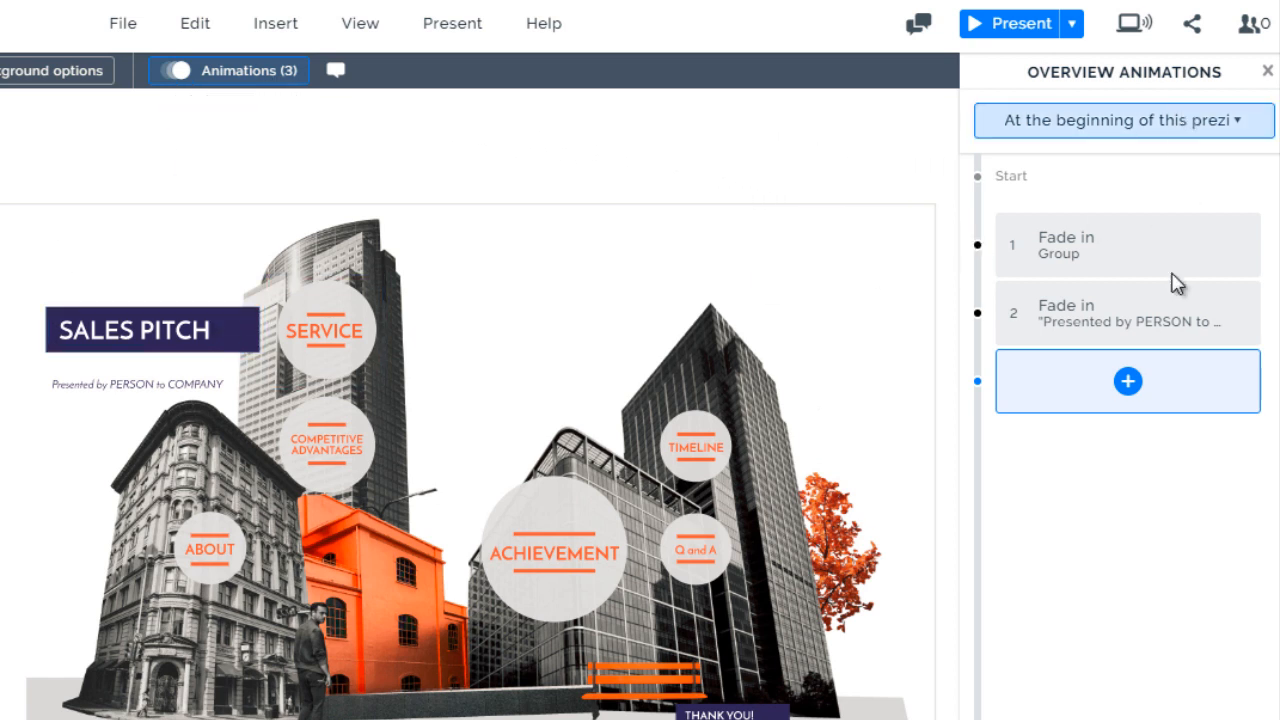
{"action": "left_click", "coordinate": [1096, 122]}
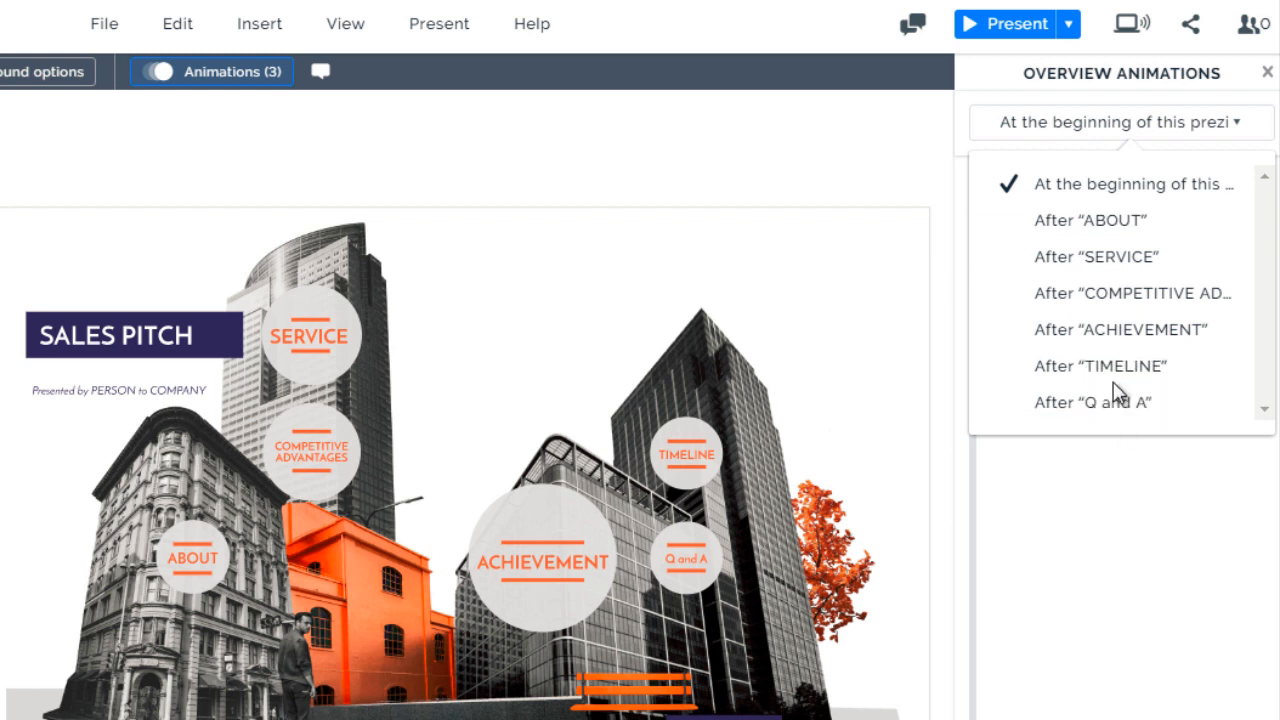
{"action": "left_click", "coordinate": [1068, 479]}
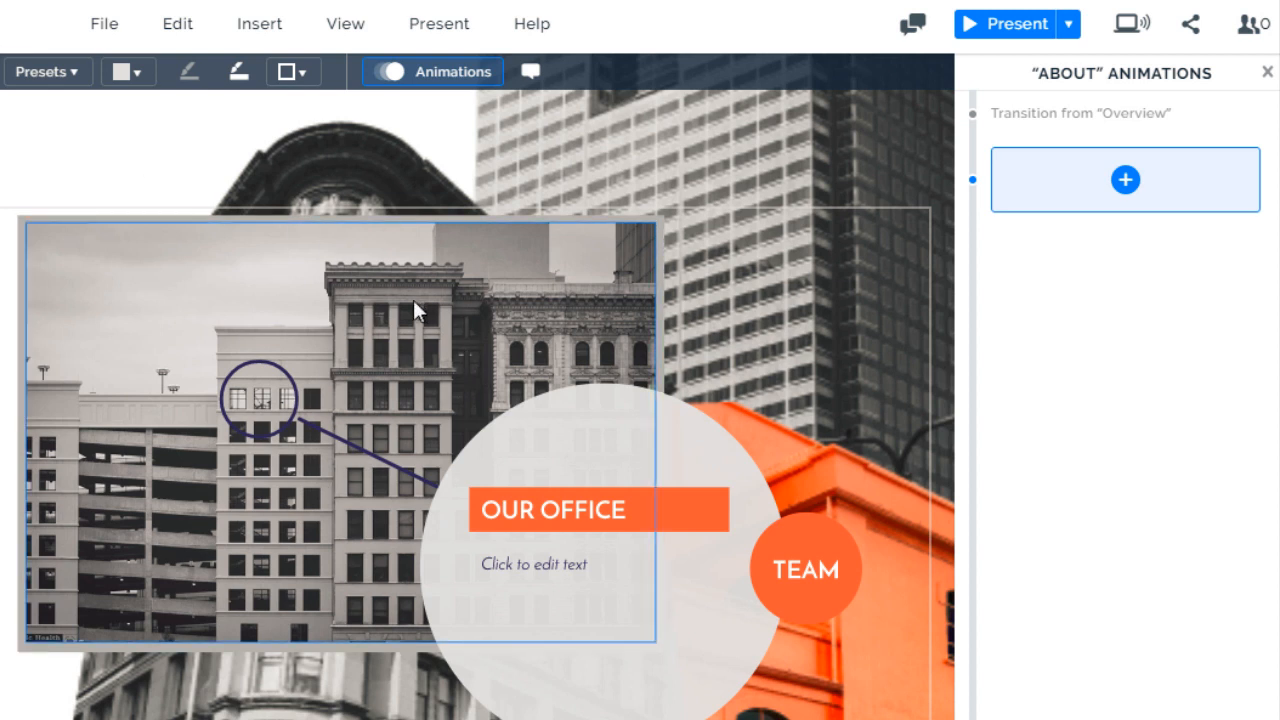
- Replace the OUR OFFICE heading in the ABOUT topic with "Office Location" and the placeholder text beneath it with "Add text here"
{"action": "left_click", "coordinate": [595, 523]}
{"action": "double_click", "coordinate": [597, 511]}
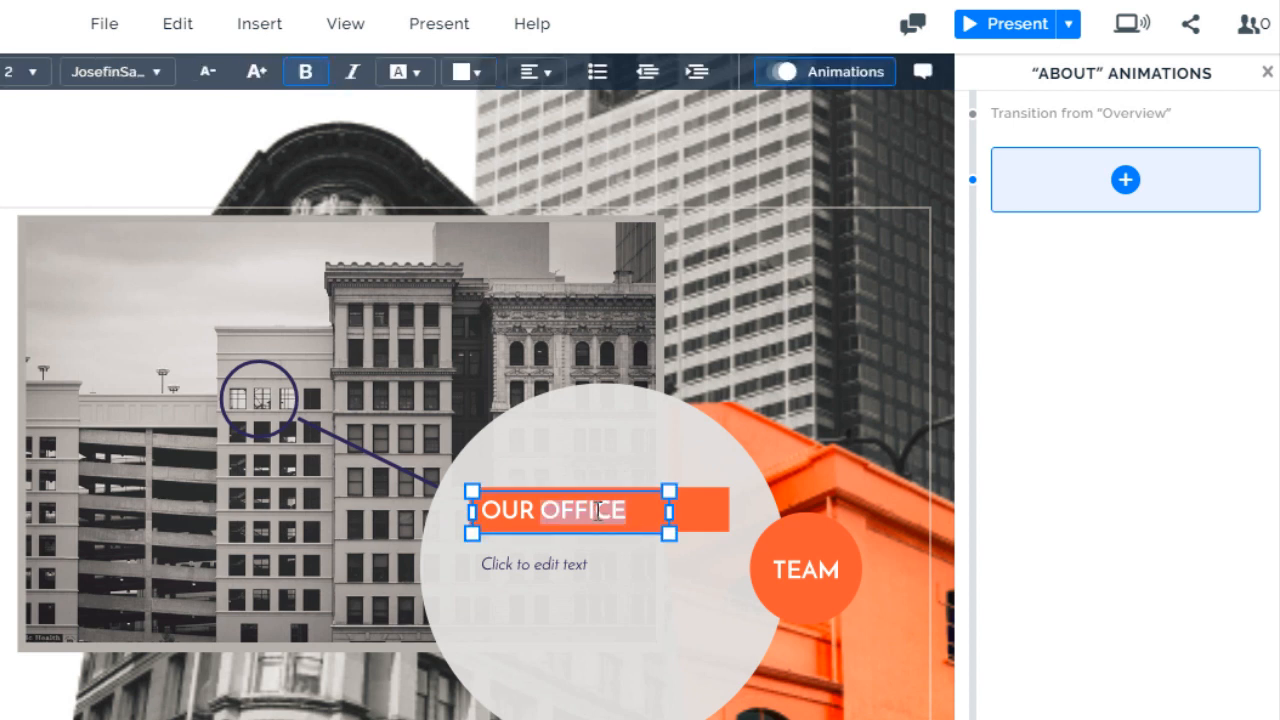
{"action": "left_click_drag", "start_coordinate": [628, 512], "coordinate": [490, 513]}
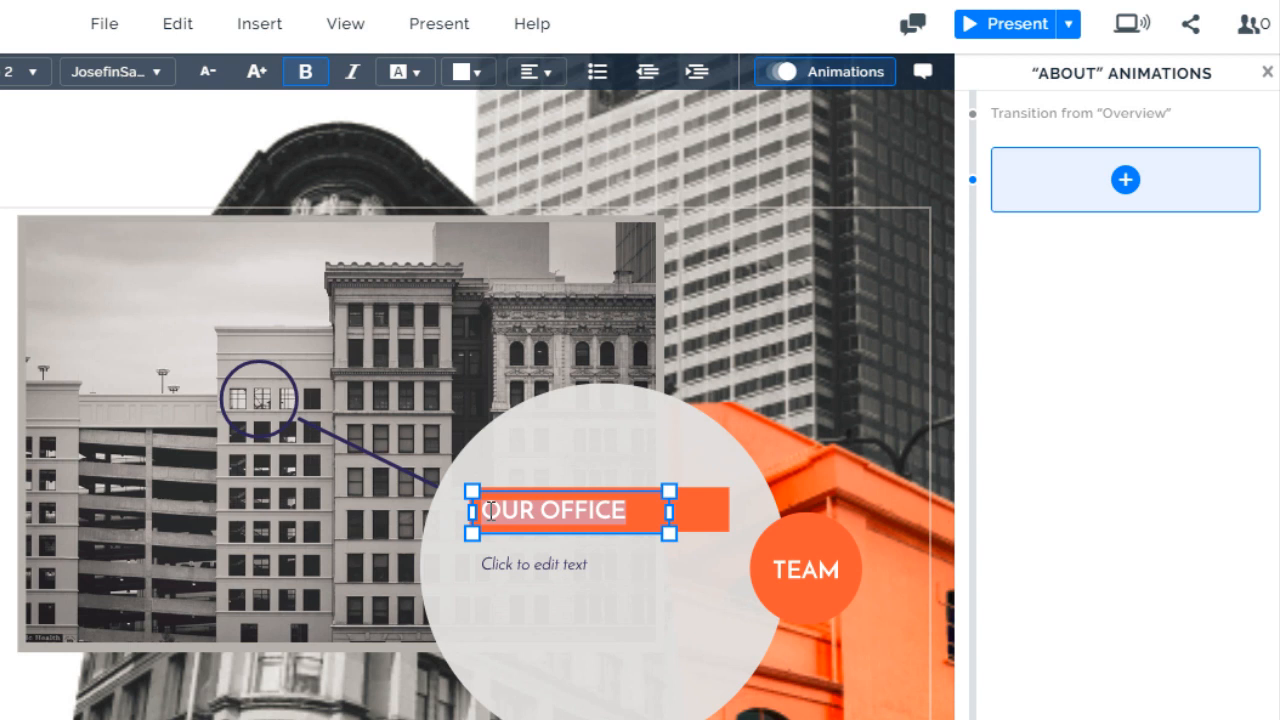
{"action": "type", "text": "Your O"}
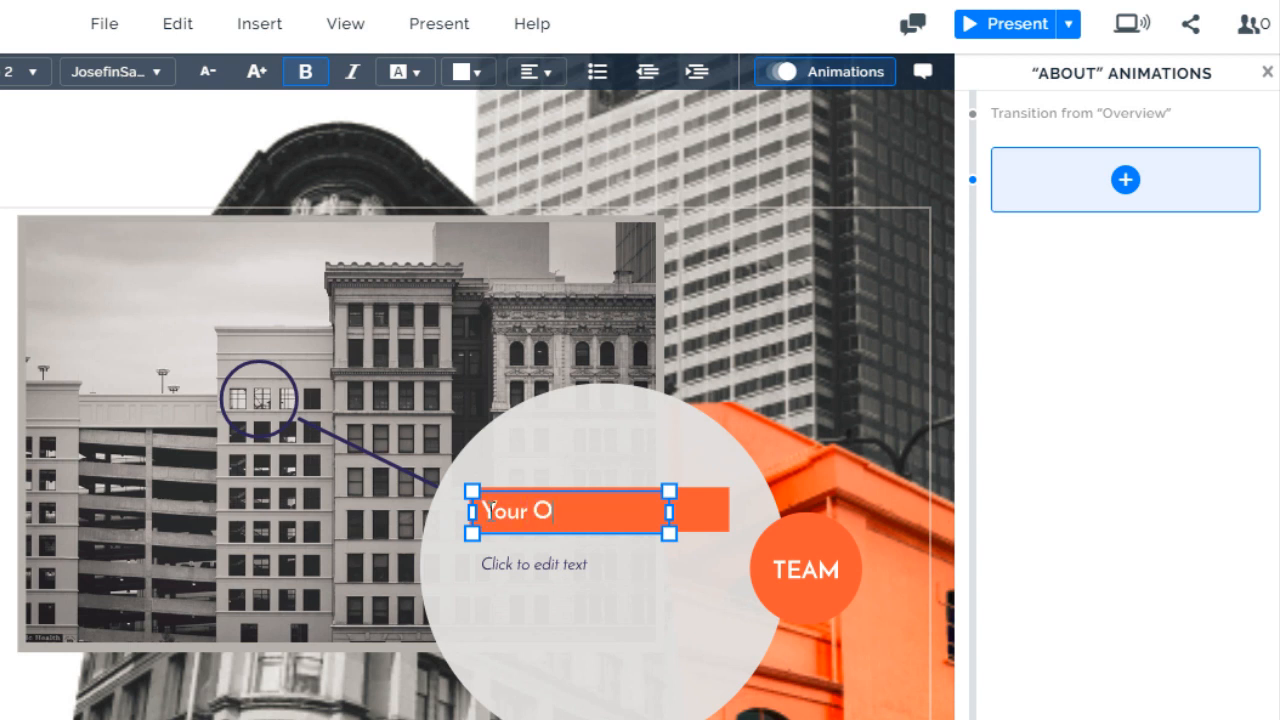
{"action": "type", "text": "fifc"}
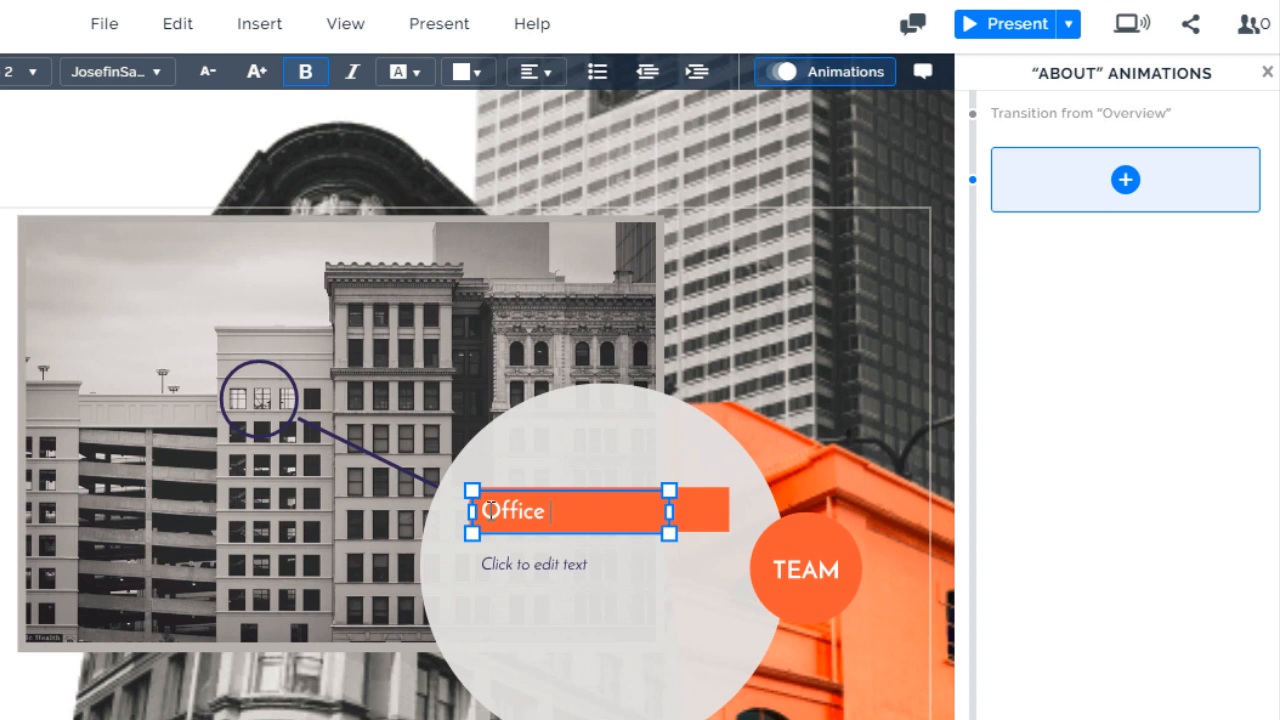
{"action": "type", "text": "Location"}
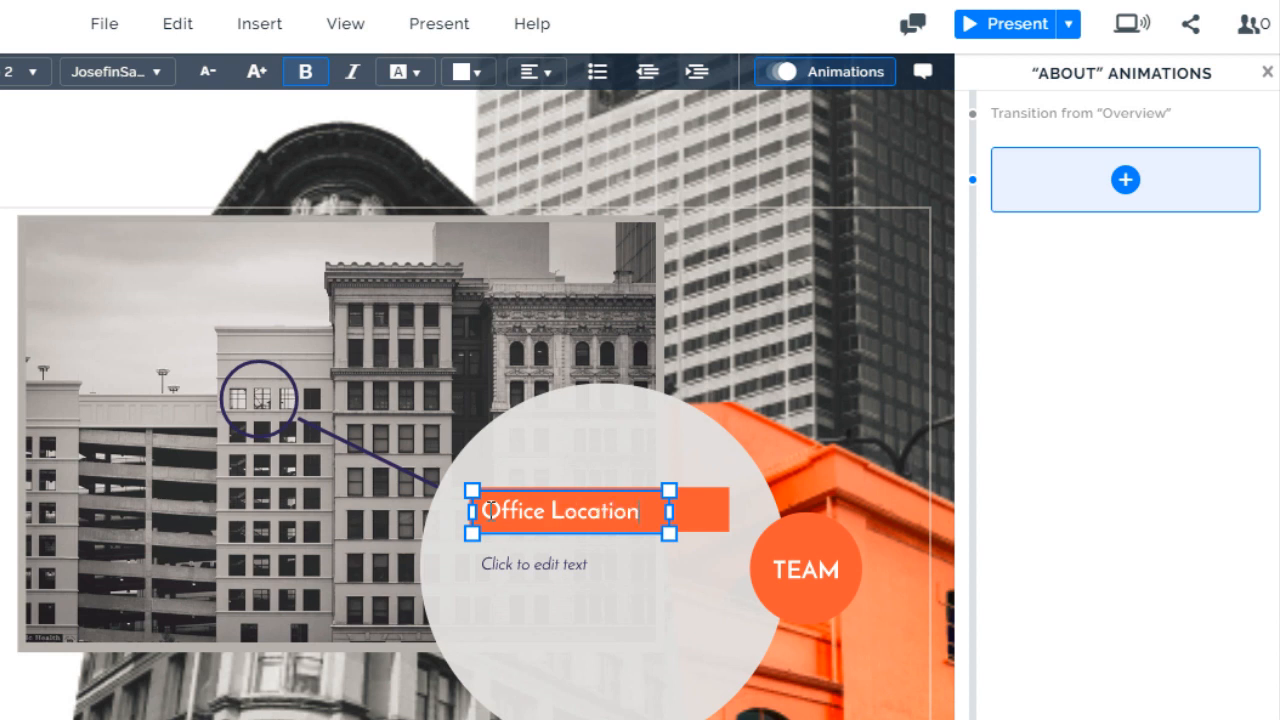
{"action": "left_click", "coordinate": [580, 564]}
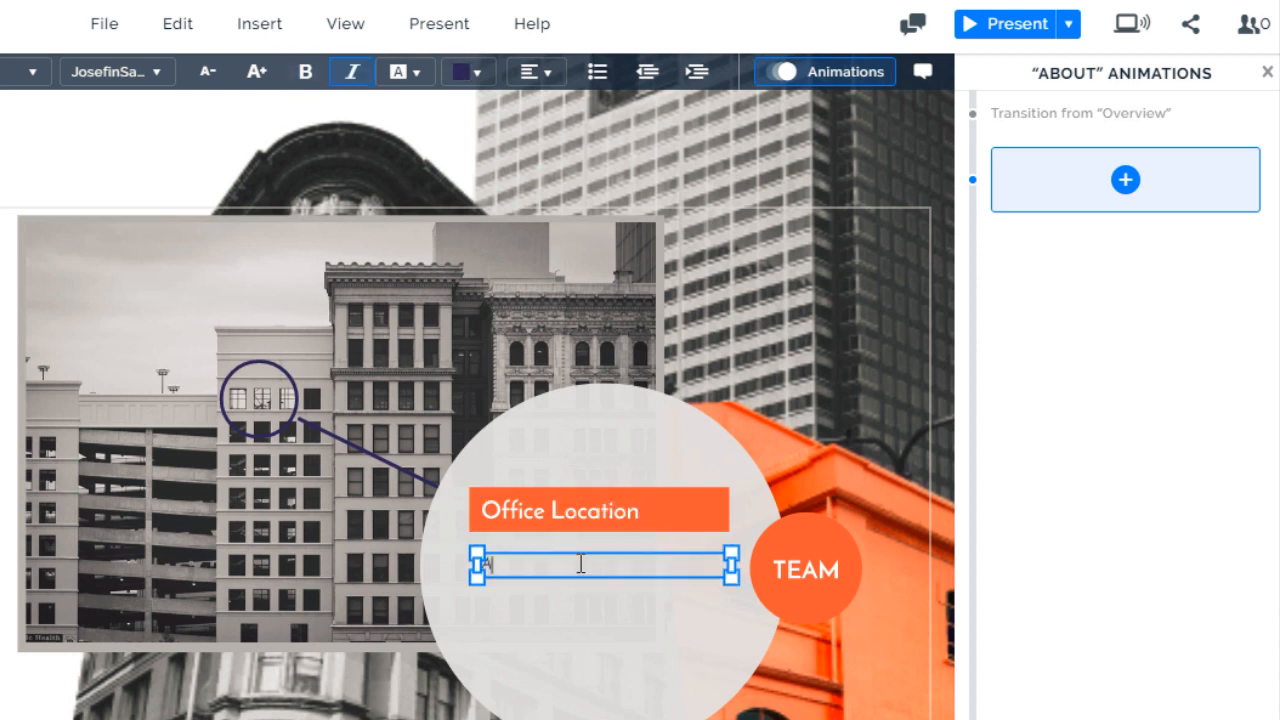
{"action": "type", "text": "dd text here"}
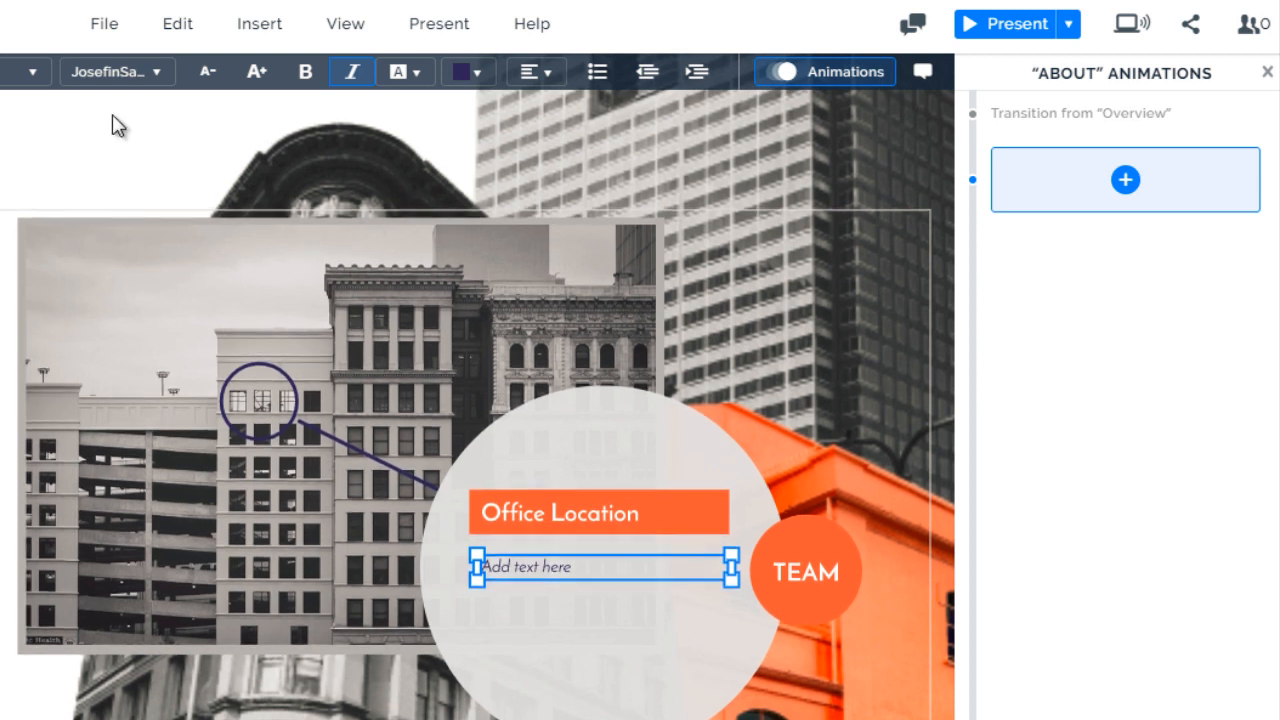
- Insert the icon of a person working at a laptop from the light prezis set, placing it below the text in the grey circle
{"action": "left_click", "coordinate": [247, 35]}
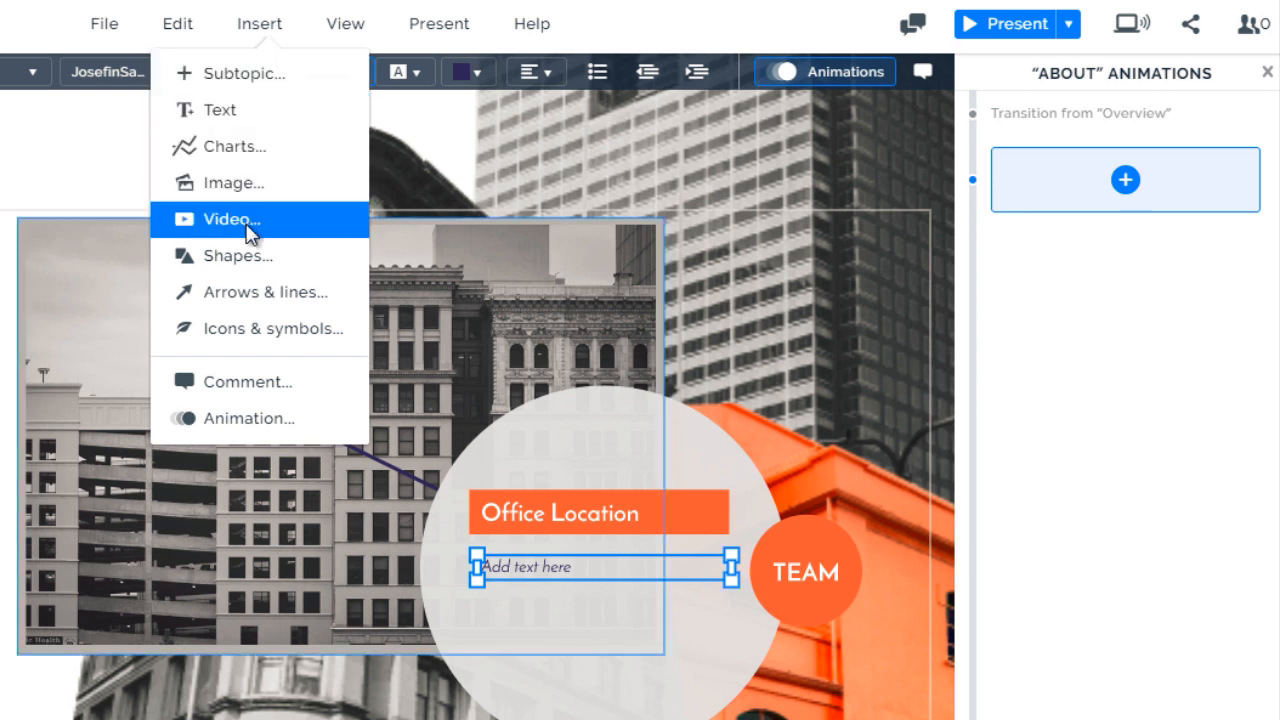
{"action": "left_click", "coordinate": [273, 330]}
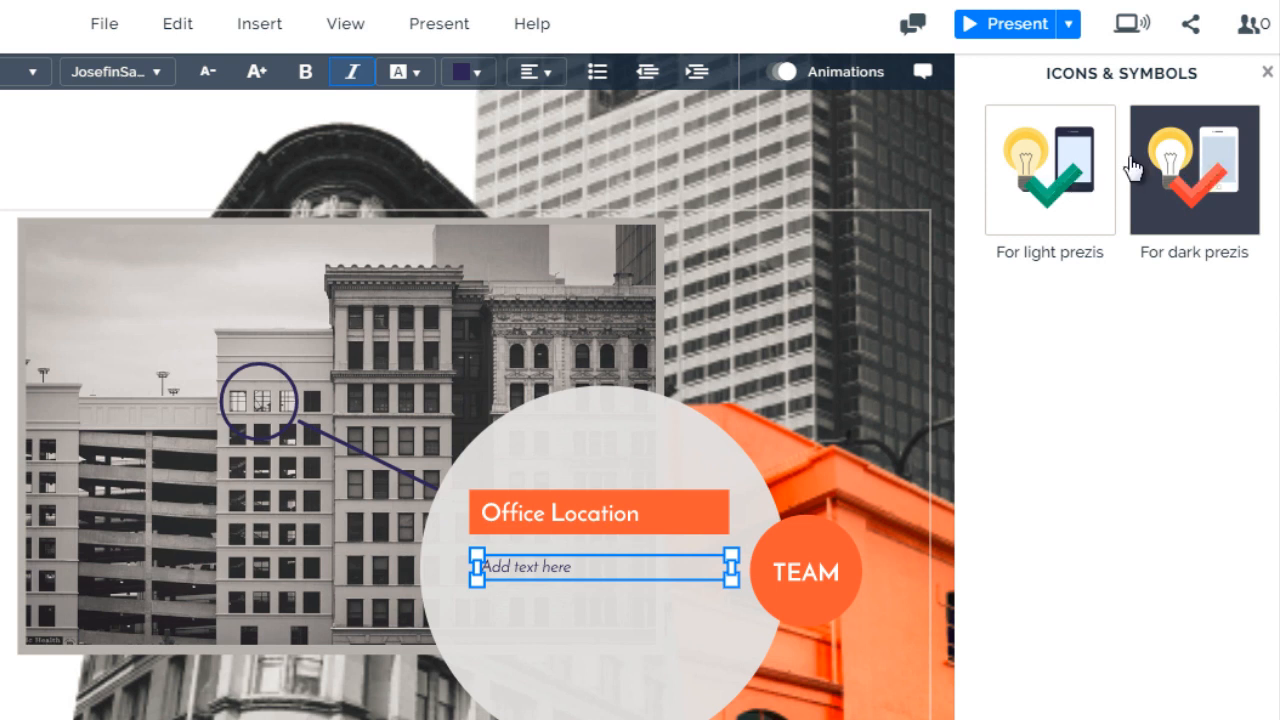
{"action": "left_click", "coordinate": [1218, 216]}
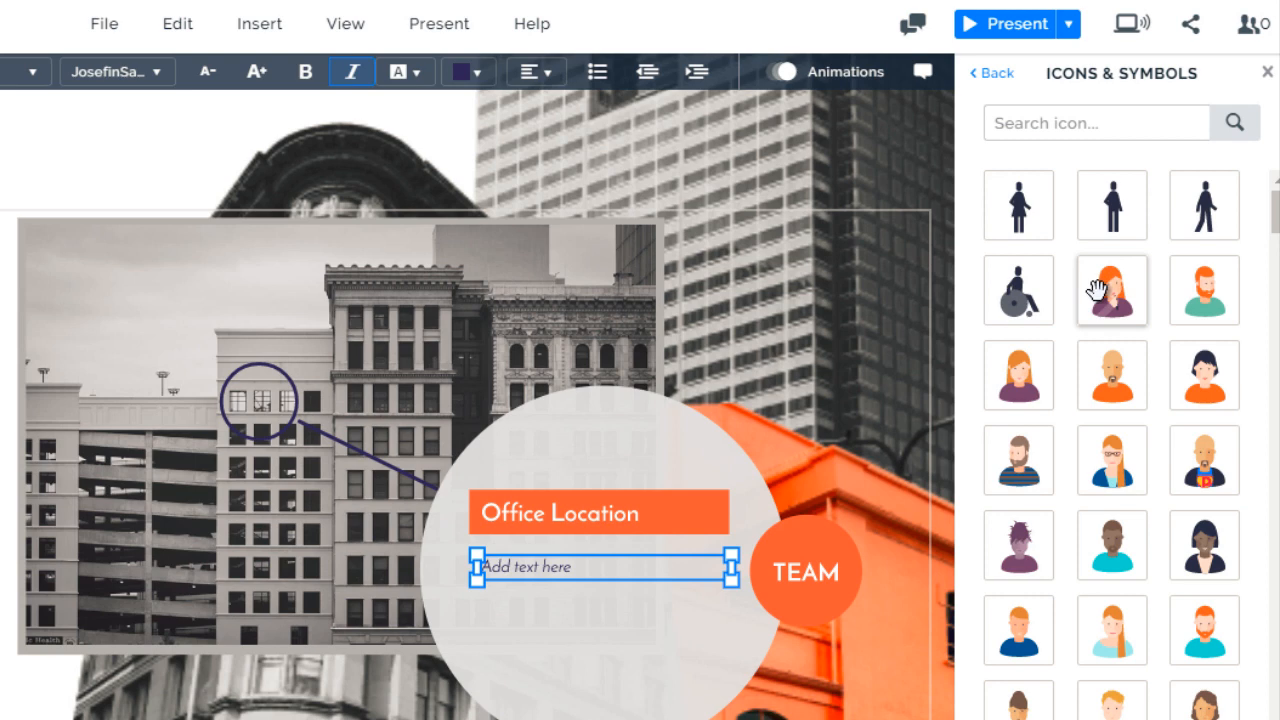
{"action": "scroll", "coordinate": [1097, 290], "scroll_direction": "down", "scroll_amount": 10}
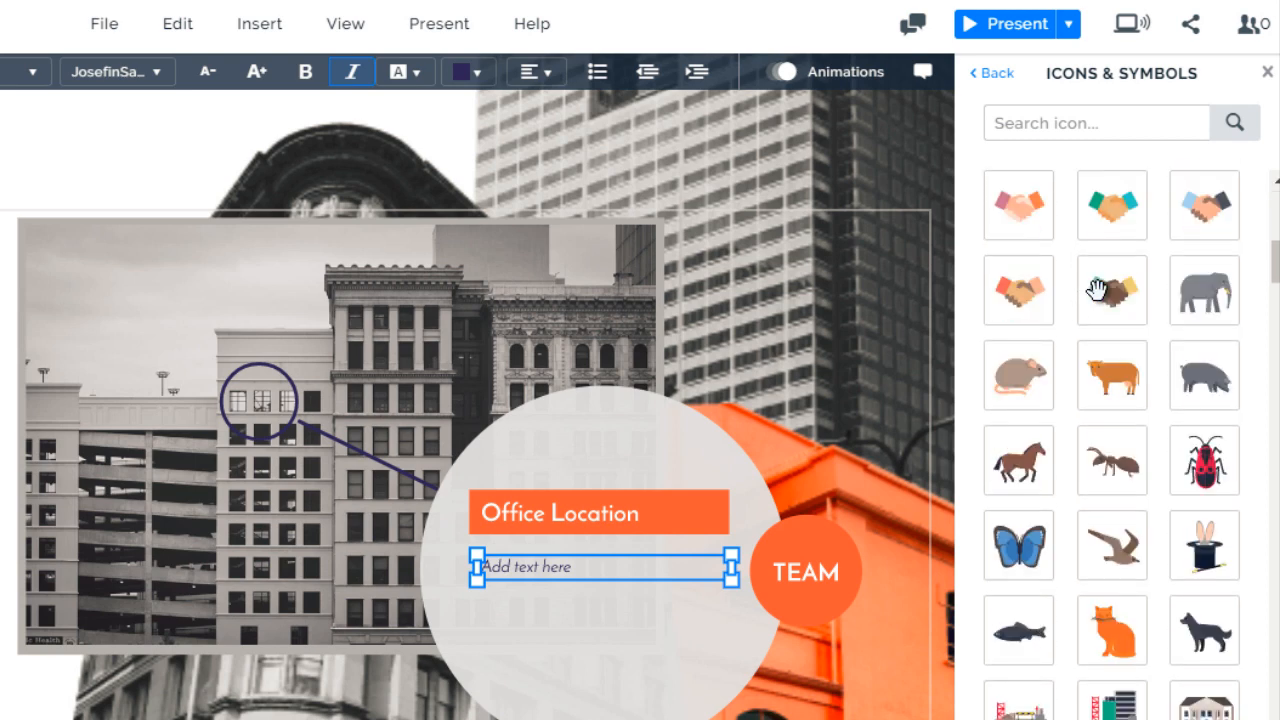
{"action": "scroll", "coordinate": [1097, 290], "scroll_direction": "up", "scroll_amount": 4}
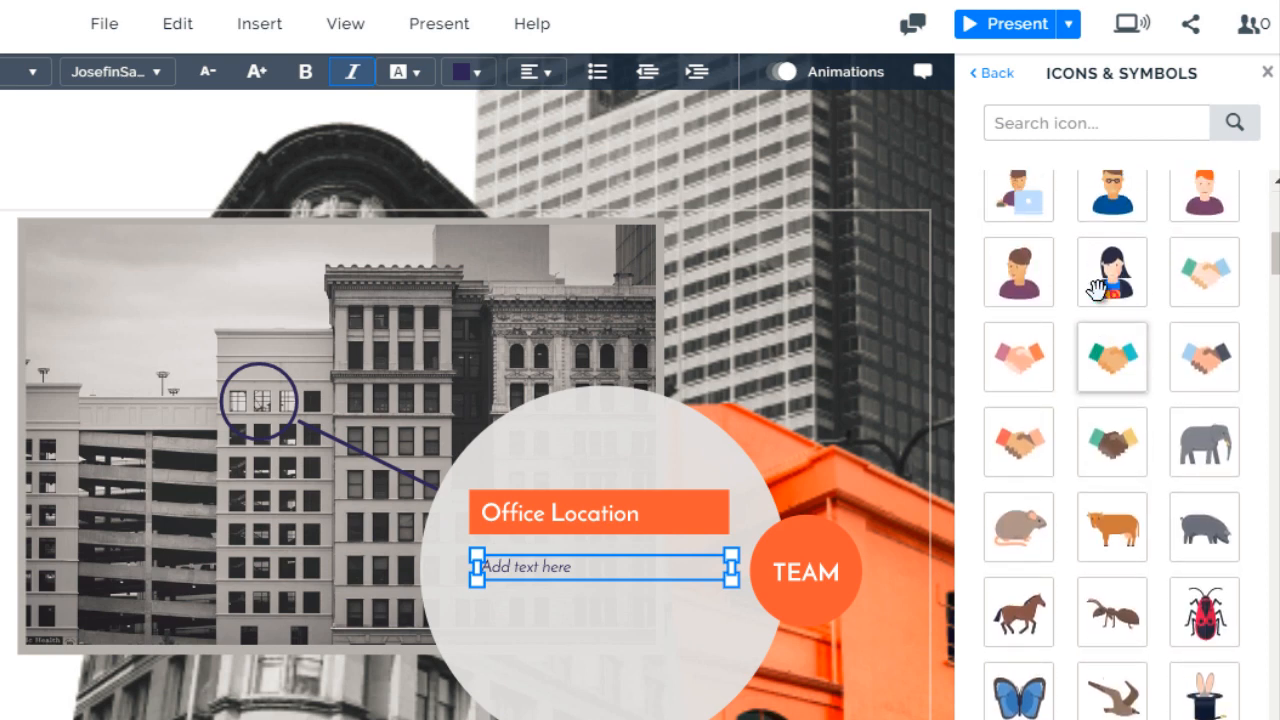
{"action": "left_click", "coordinate": [1026, 285]}
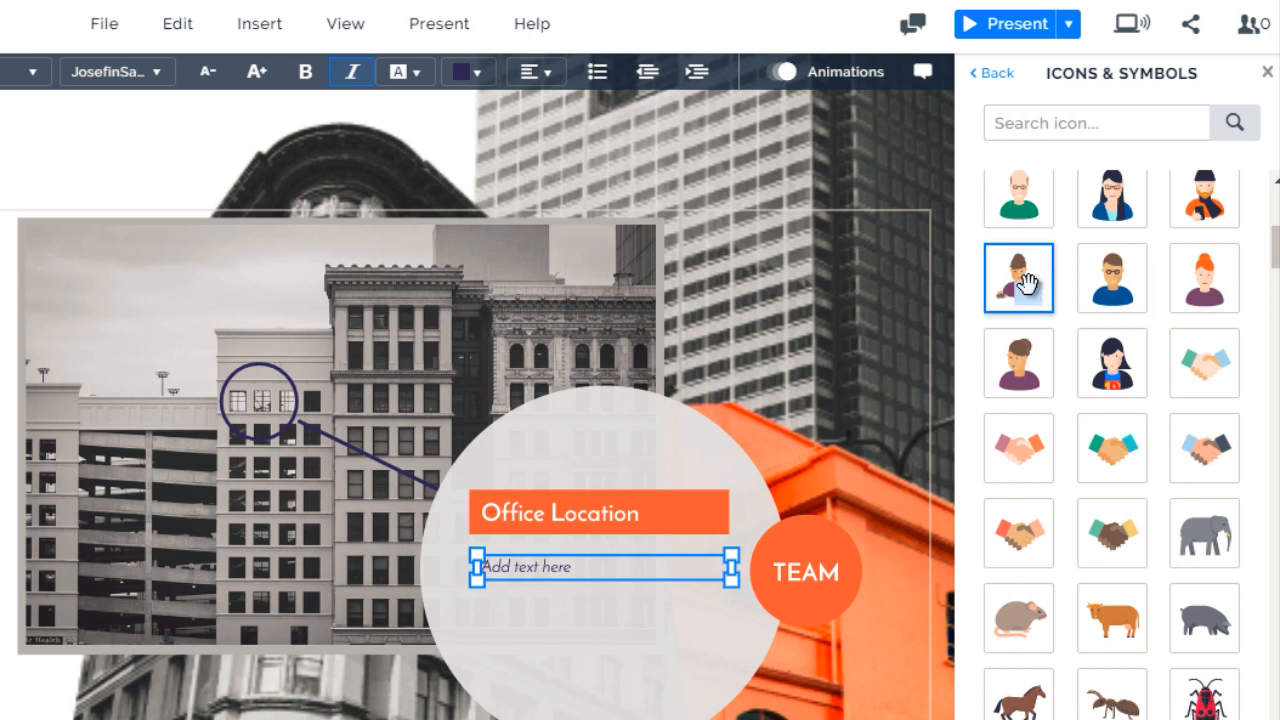
{"action": "left_click_drag", "start_coordinate": [1026, 285], "coordinate": [604, 654]}
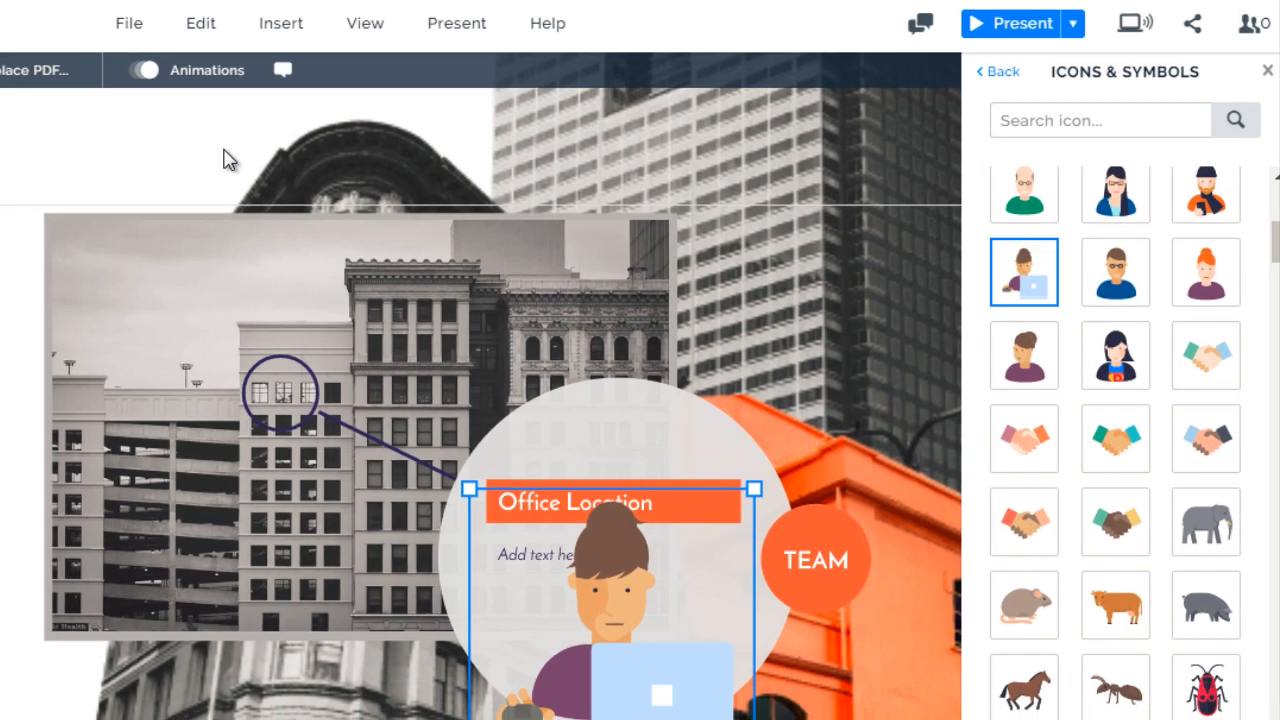
{"action": "left_click", "coordinate": [202, 154]}
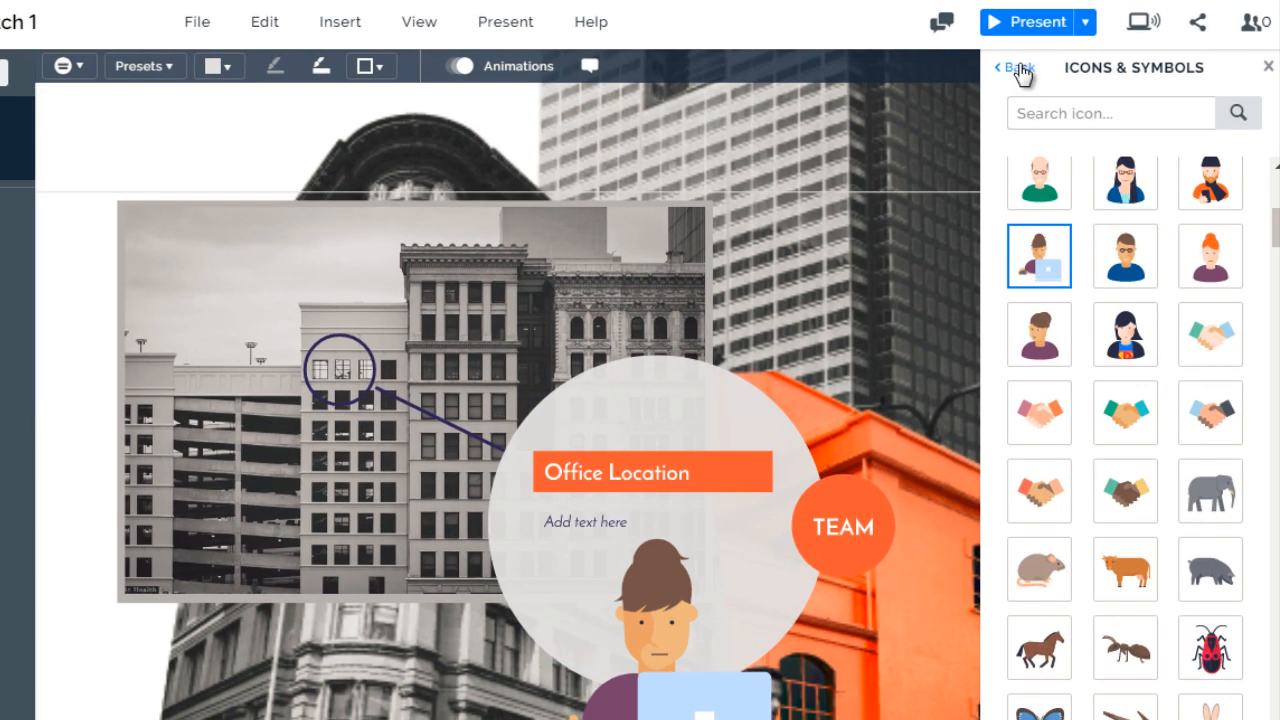
- View the icon set for dark prezis and close the icon library
{"action": "left_click", "coordinate": [1021, 70]}
{"action": "left_click", "coordinate": [1214, 165]}
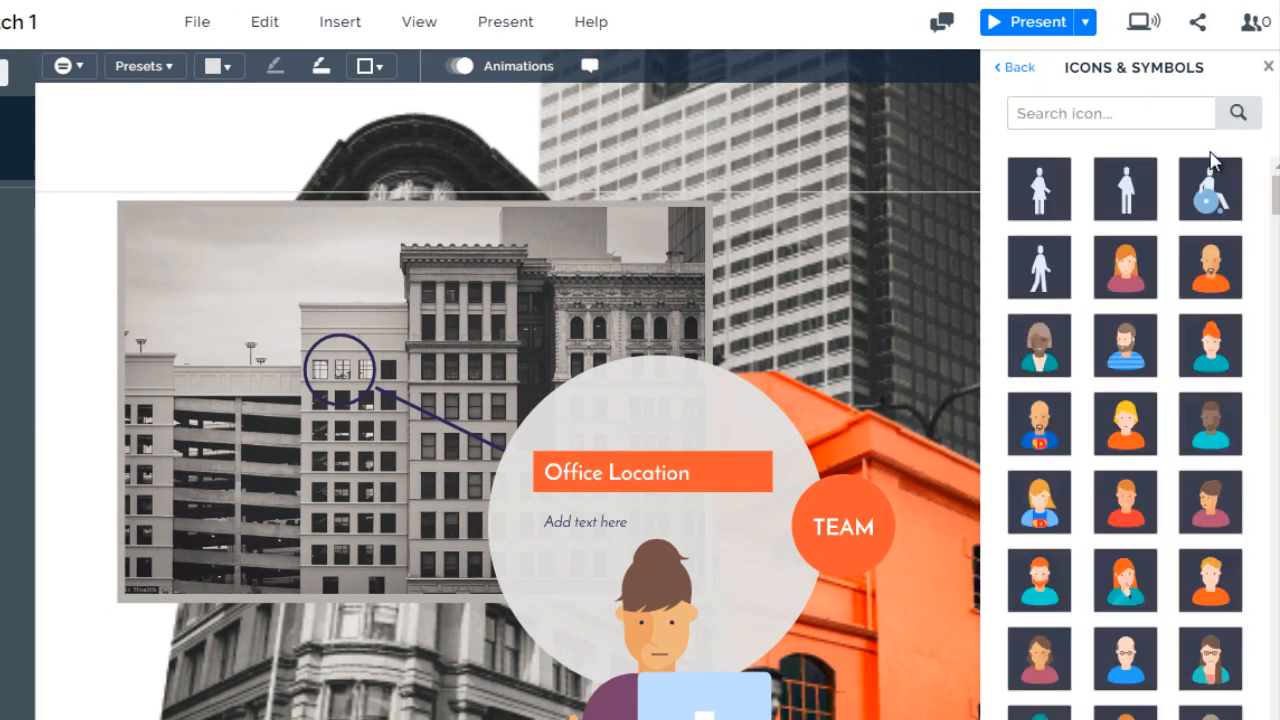
{"action": "left_click", "coordinate": [1022, 68]}
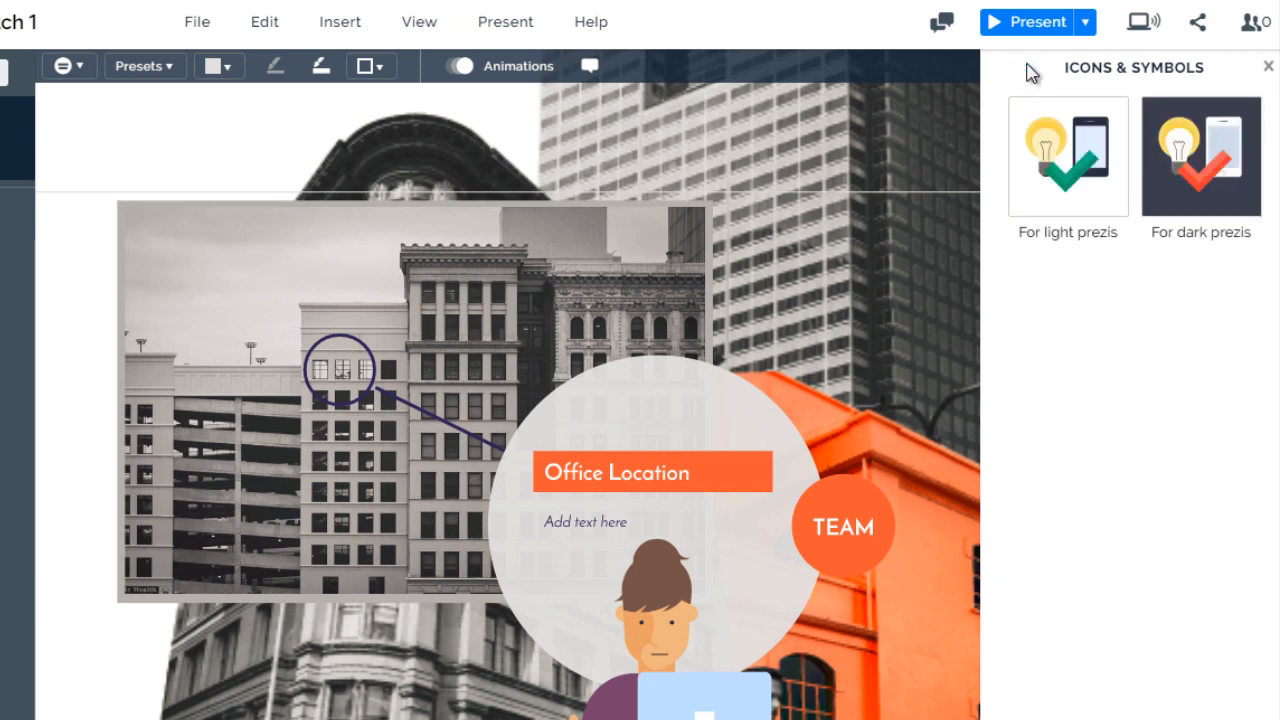
{"action": "left_click", "coordinate": [1268, 68]}
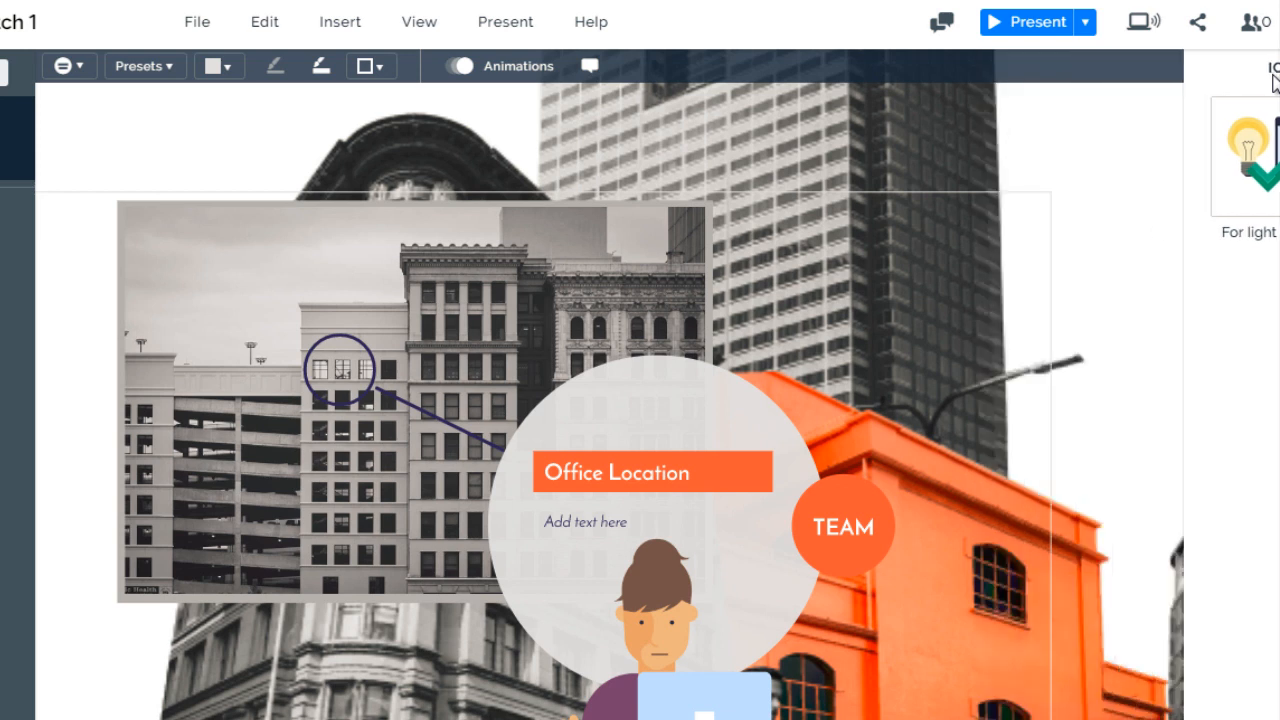
{"action": "left_click", "coordinate": [339, 22]}
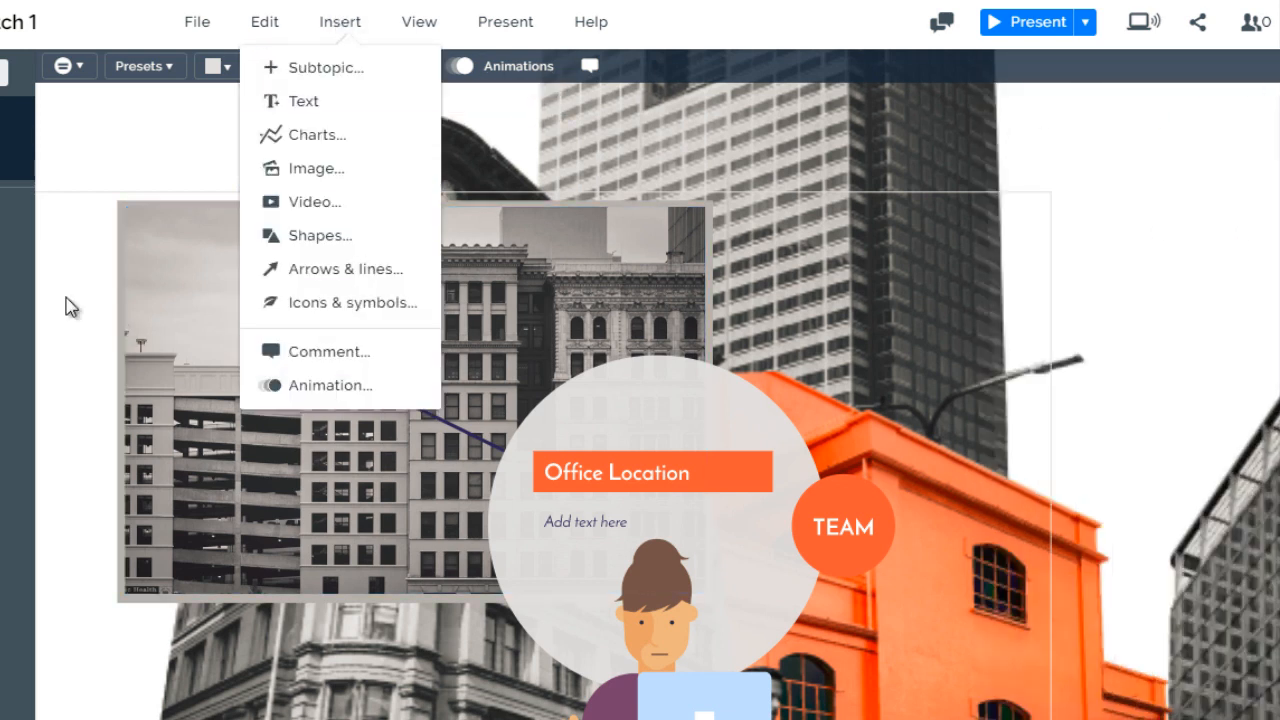
{"action": "left_click", "coordinate": [70, 307]}
- Replace the framed office building photo in the ABOUT topic with the image bigstock-vintage-background-17342195
{"action": "left_click", "coordinate": [352, 280]}
{"action": "left_click", "coordinate": [357, 285]}
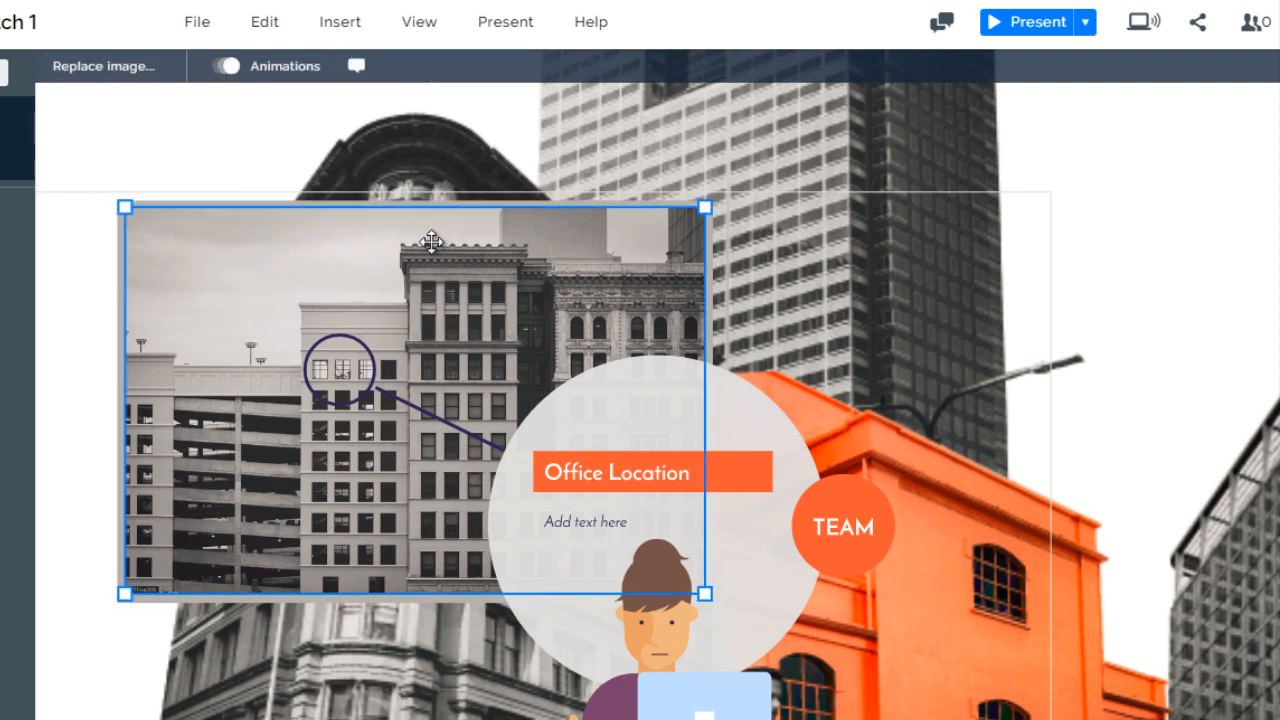
{"action": "left_click", "coordinate": [126, 72]}
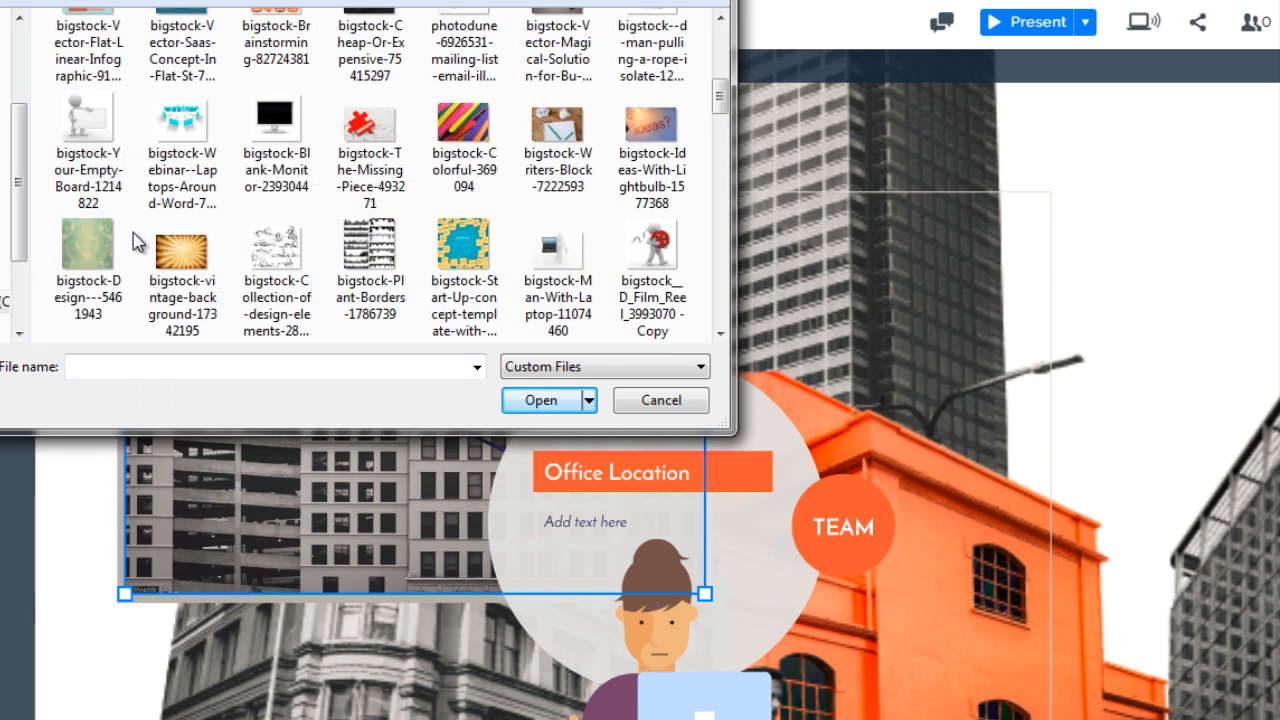
{"action": "left_click", "coordinate": [165, 260]}
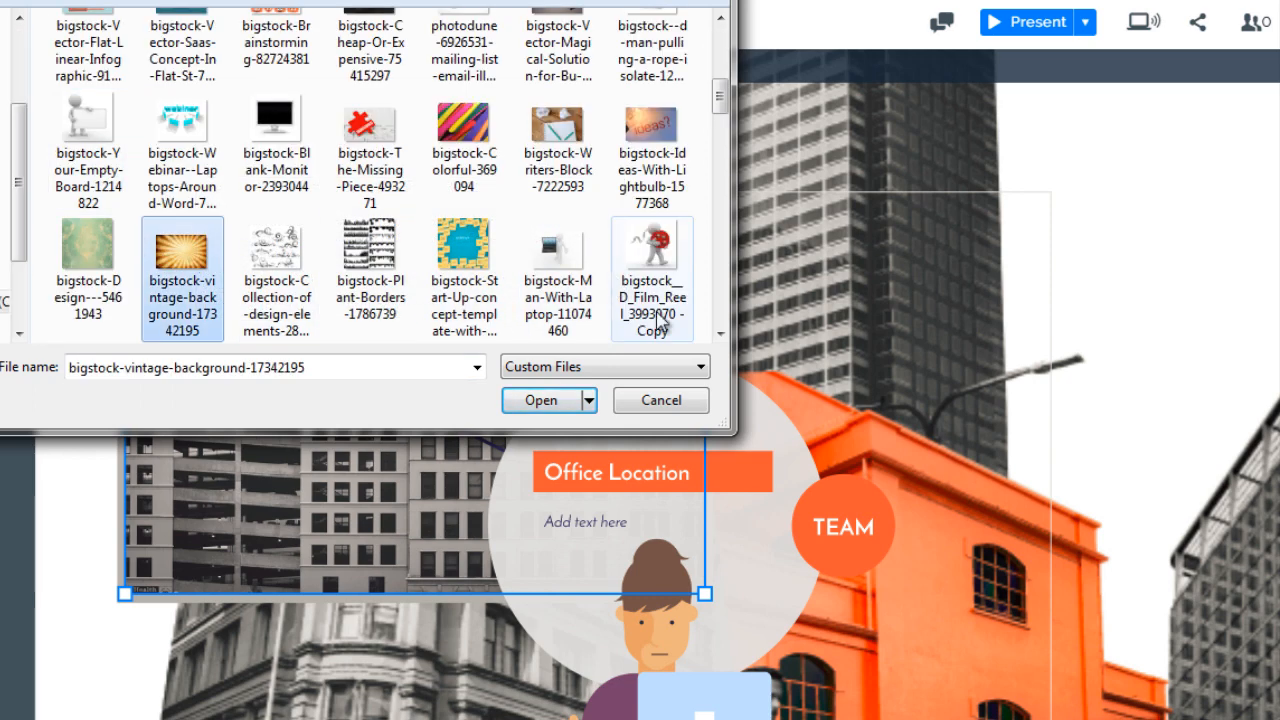
{"action": "left_click", "coordinate": [589, 400]}
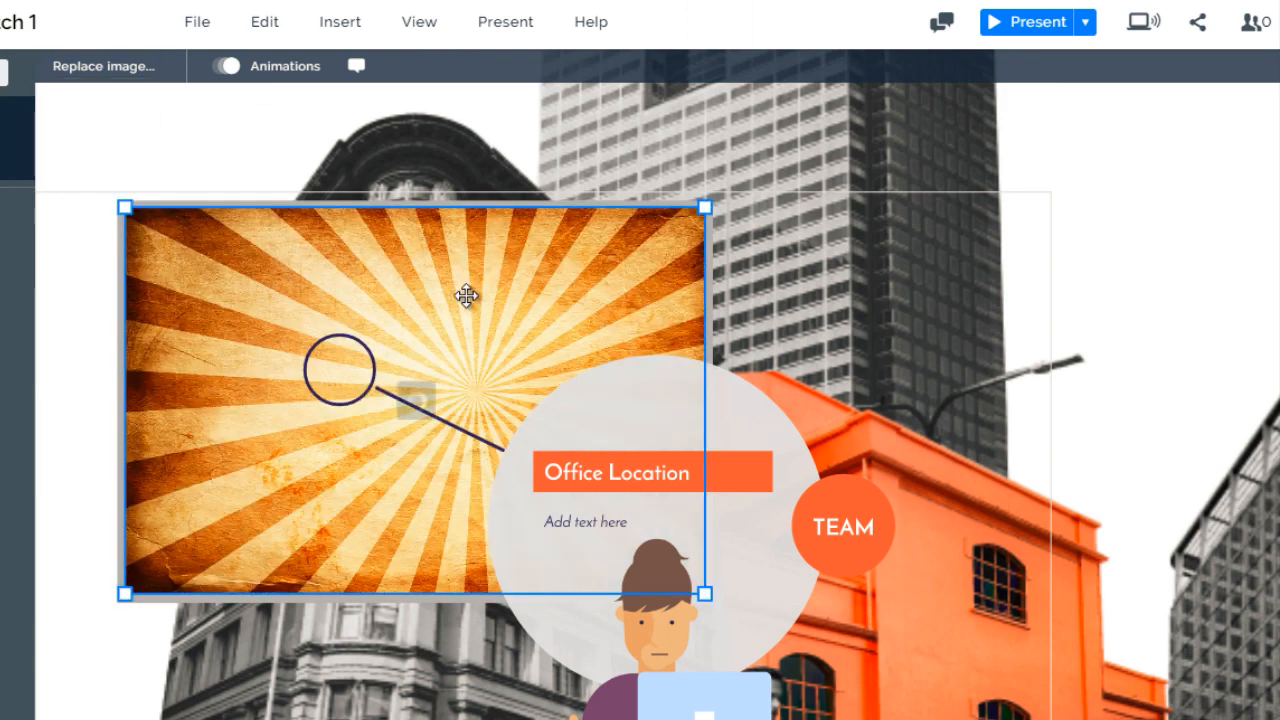
{"action": "left_click", "coordinate": [80, 193]}
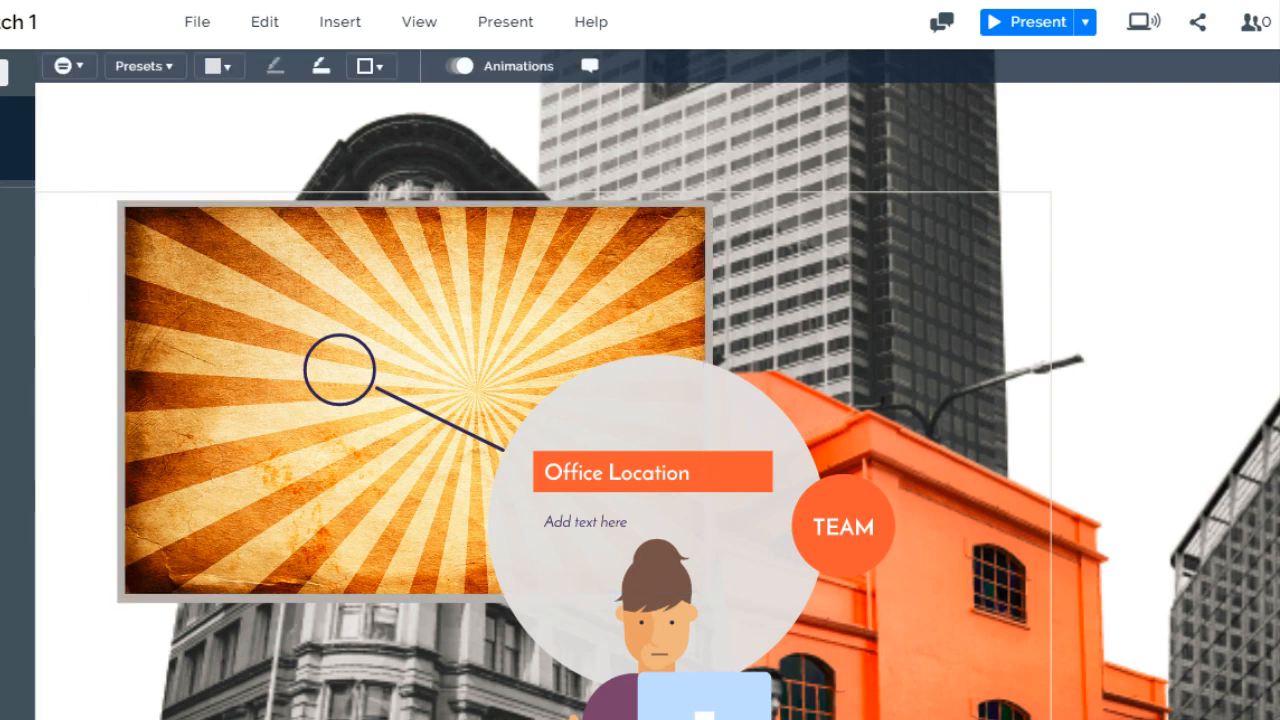
- Open the TEAM subtopic within ABOUT and replace the portrait in its upper framed group with the image of a phone surrounded by app icons
{"action": "left_click", "coordinate": [3, 73]}
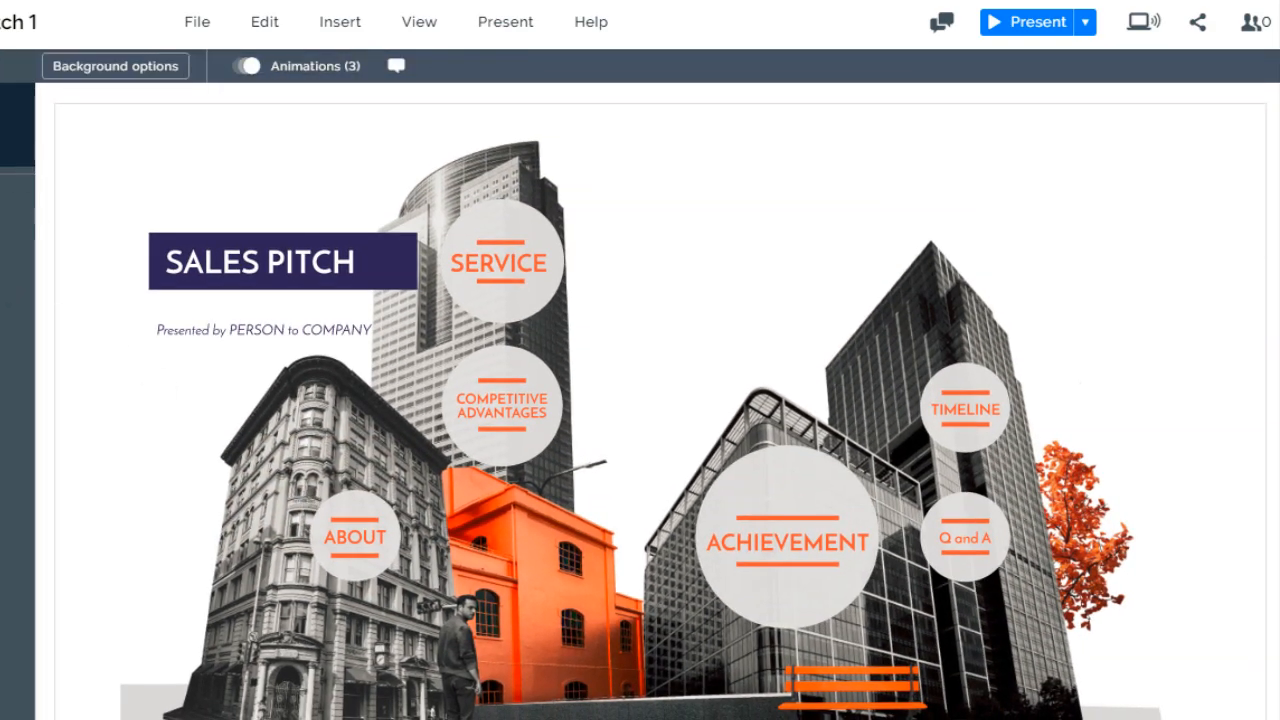
{"action": "left_click", "coordinate": [2, 290]}
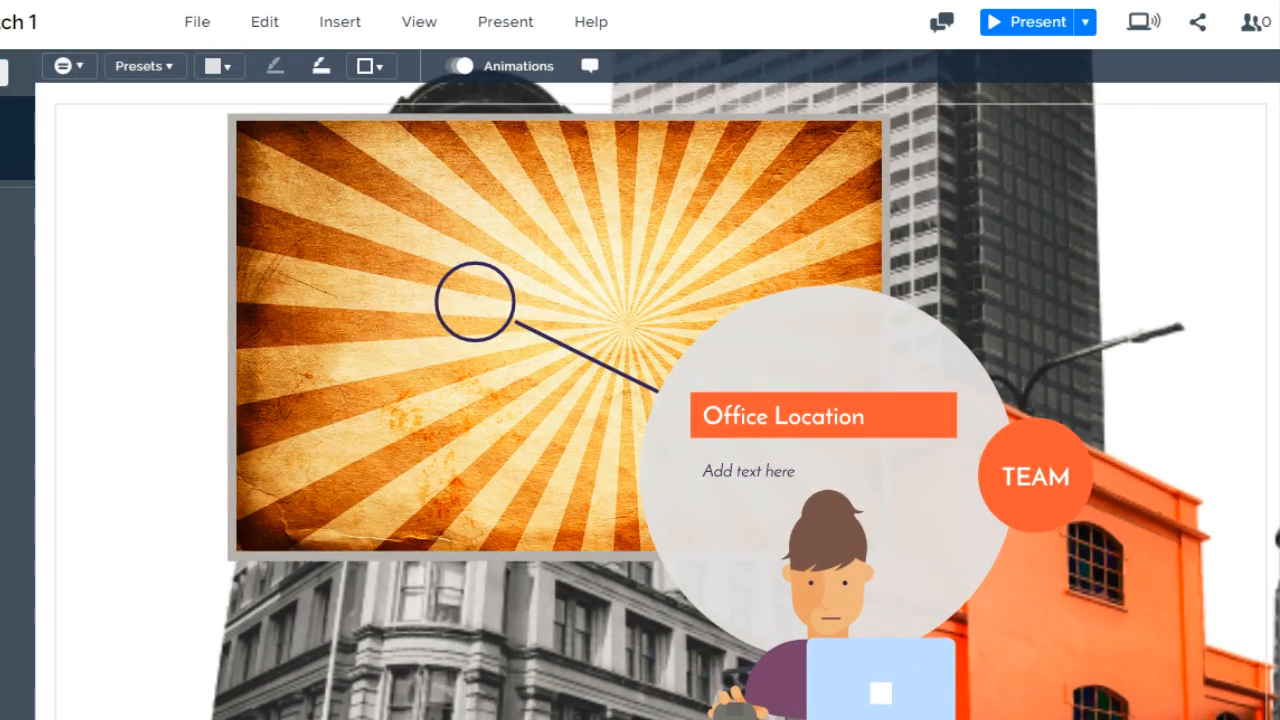
{"action": "left_click", "coordinate": [3, 228]}
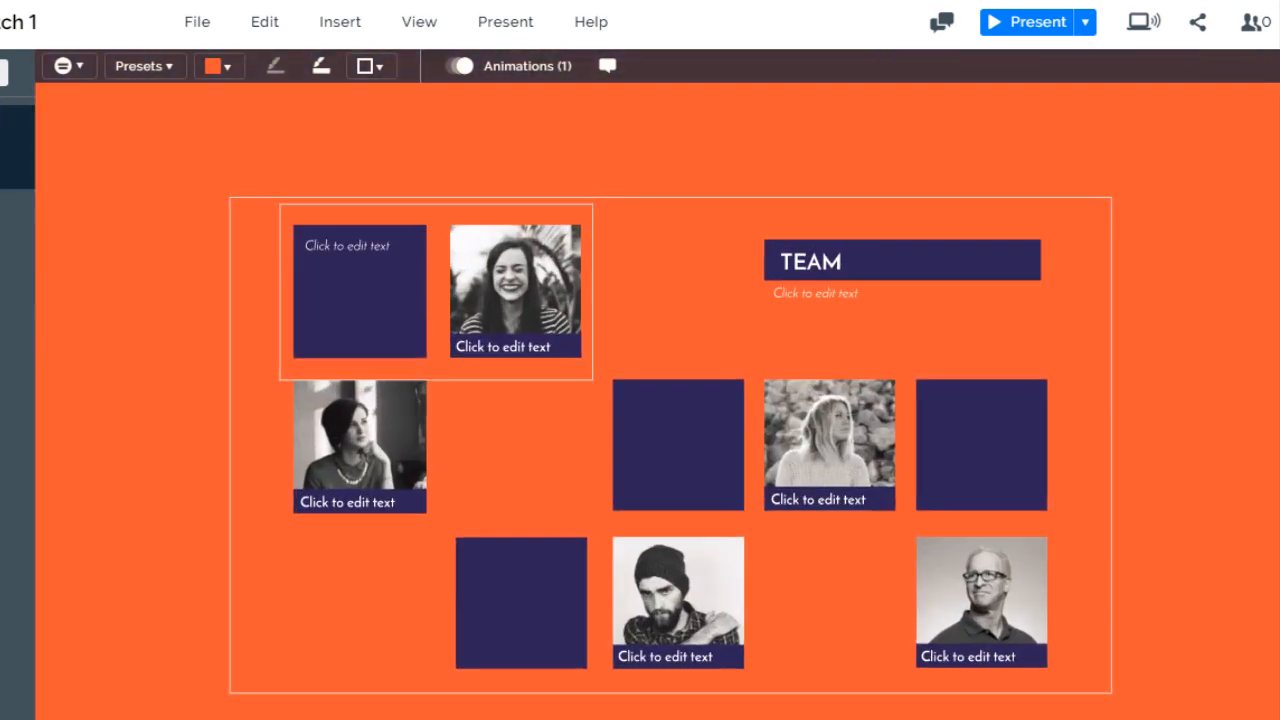
{"action": "left_click", "coordinate": [405, 221]}
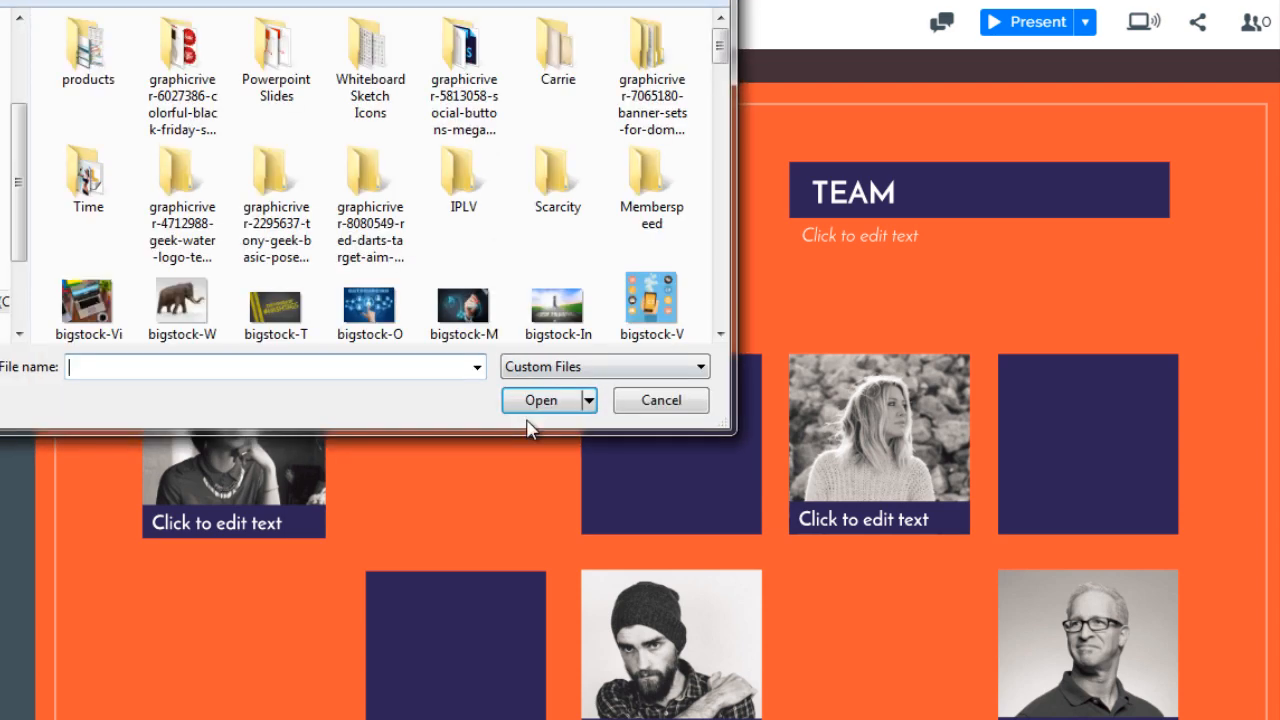
{"action": "left_click", "coordinate": [655, 285]}
{"action": "double_click", "coordinate": [655, 285]}
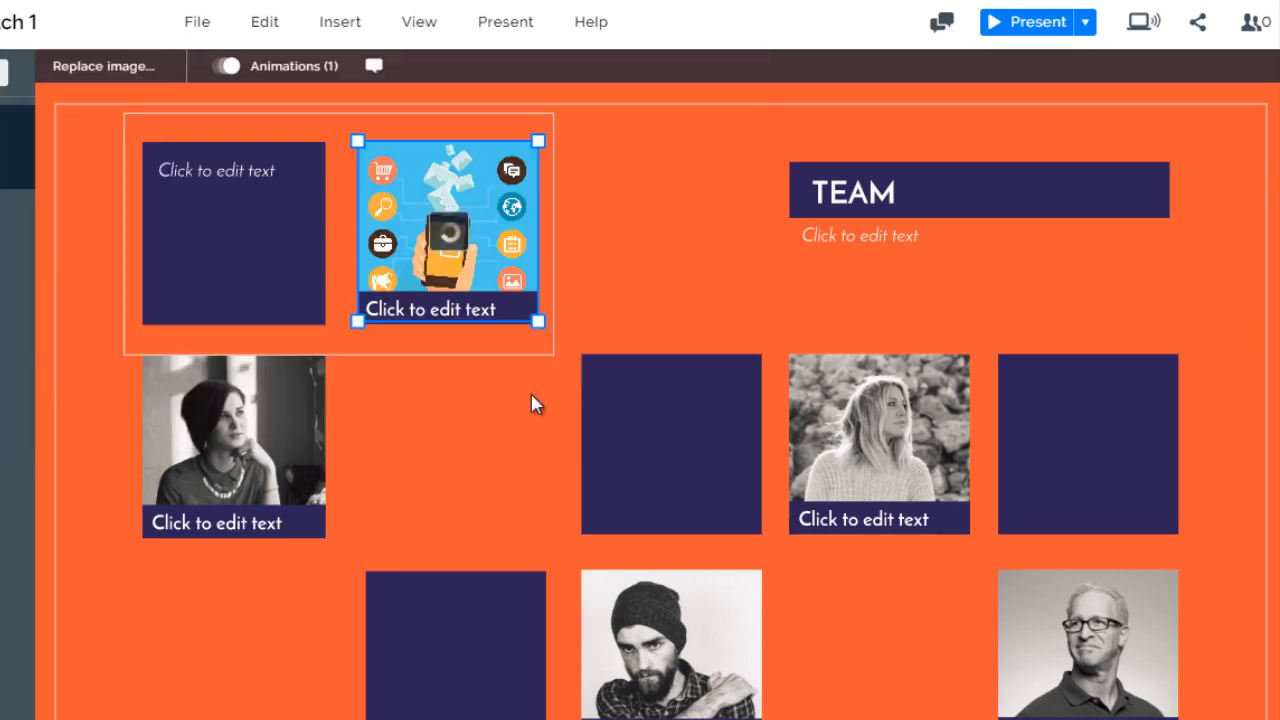
{"action": "left_click", "coordinate": [238, 168]}
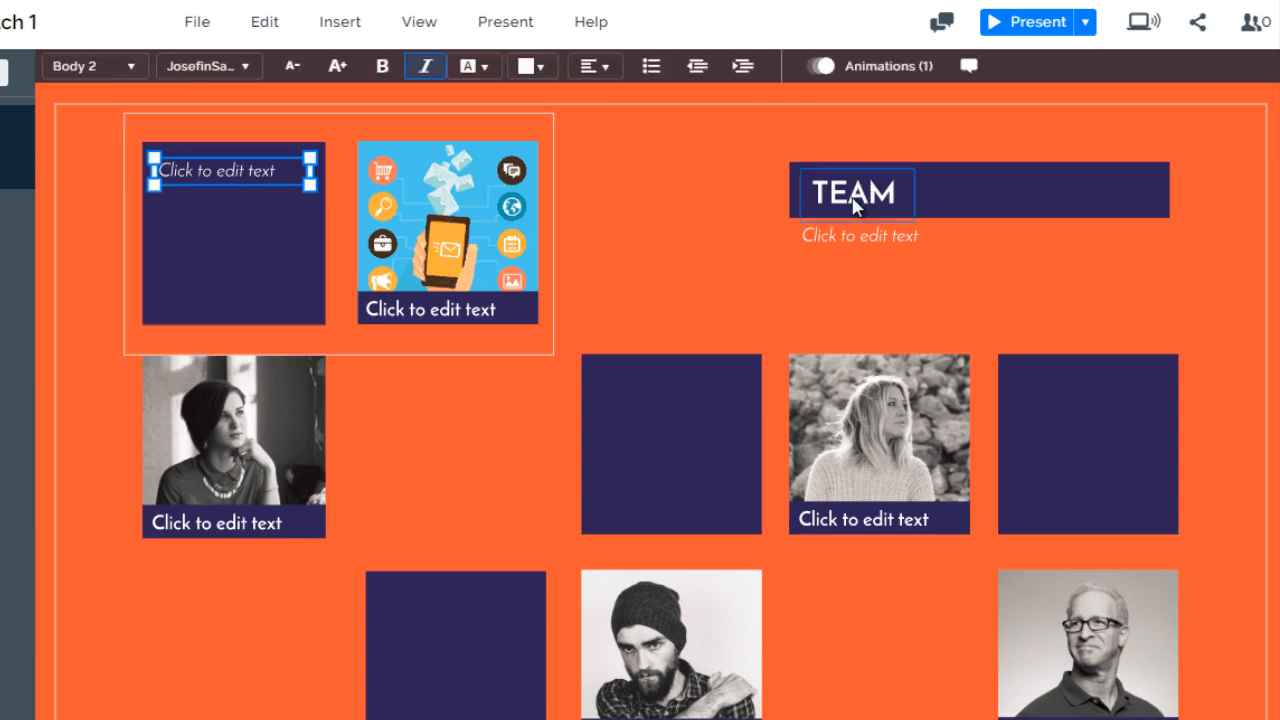
{"action": "left_click", "coordinate": [853, 200]}
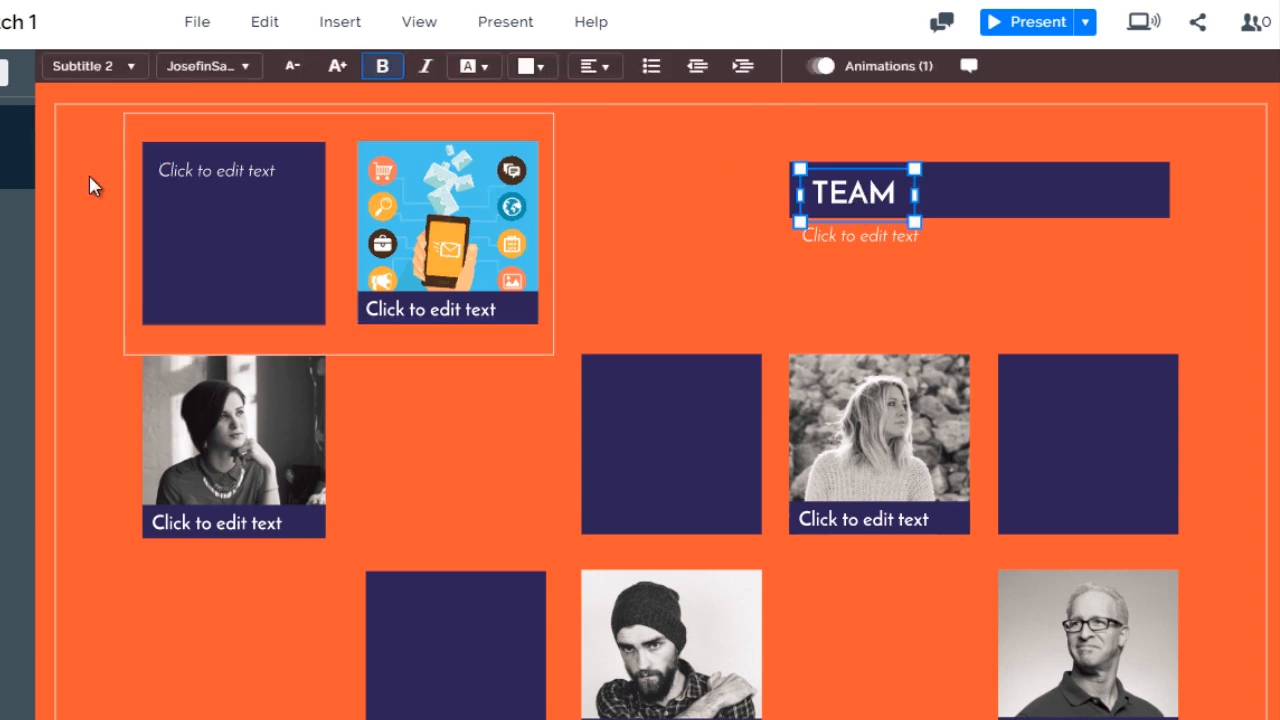
{"action": "left_click", "coordinate": [194, 614]}
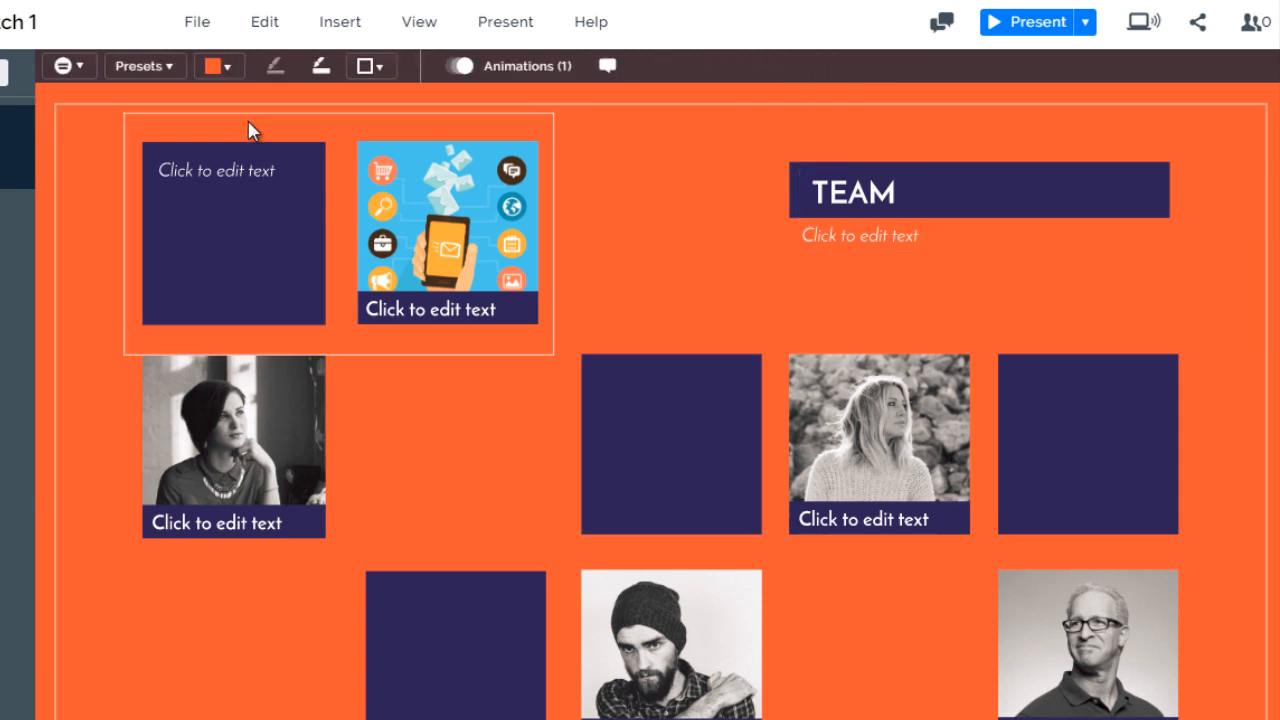
- Change the fill of the navy square beside the phone image to the bright red theme color
{"action": "left_click", "coordinate": [222, 272]}
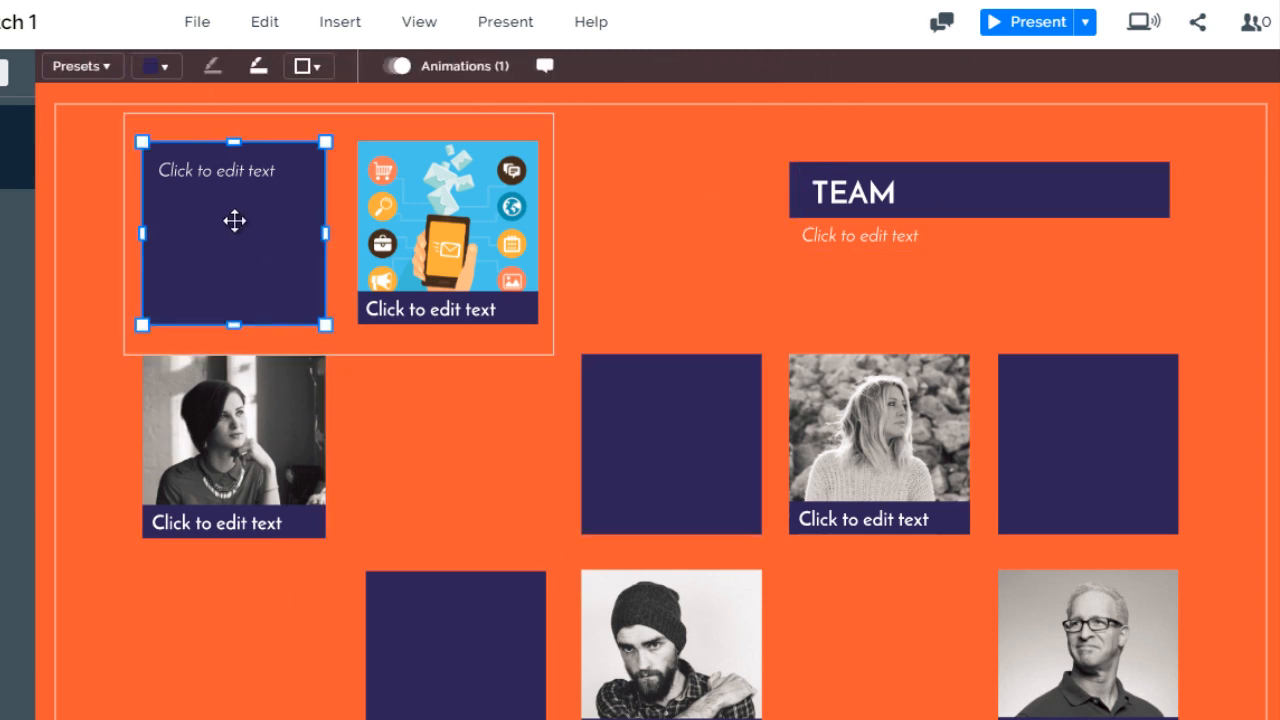
{"action": "left_click", "coordinate": [157, 66]}
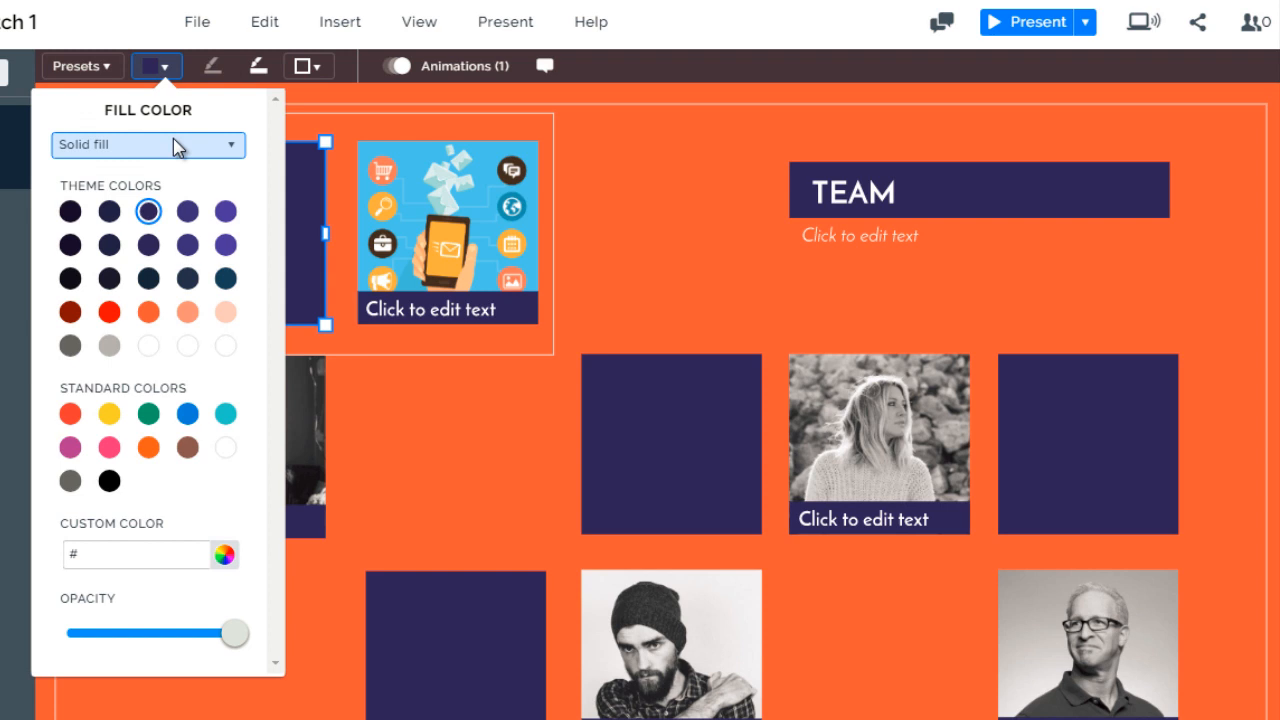
{"action": "left_click", "coordinate": [110, 315]}
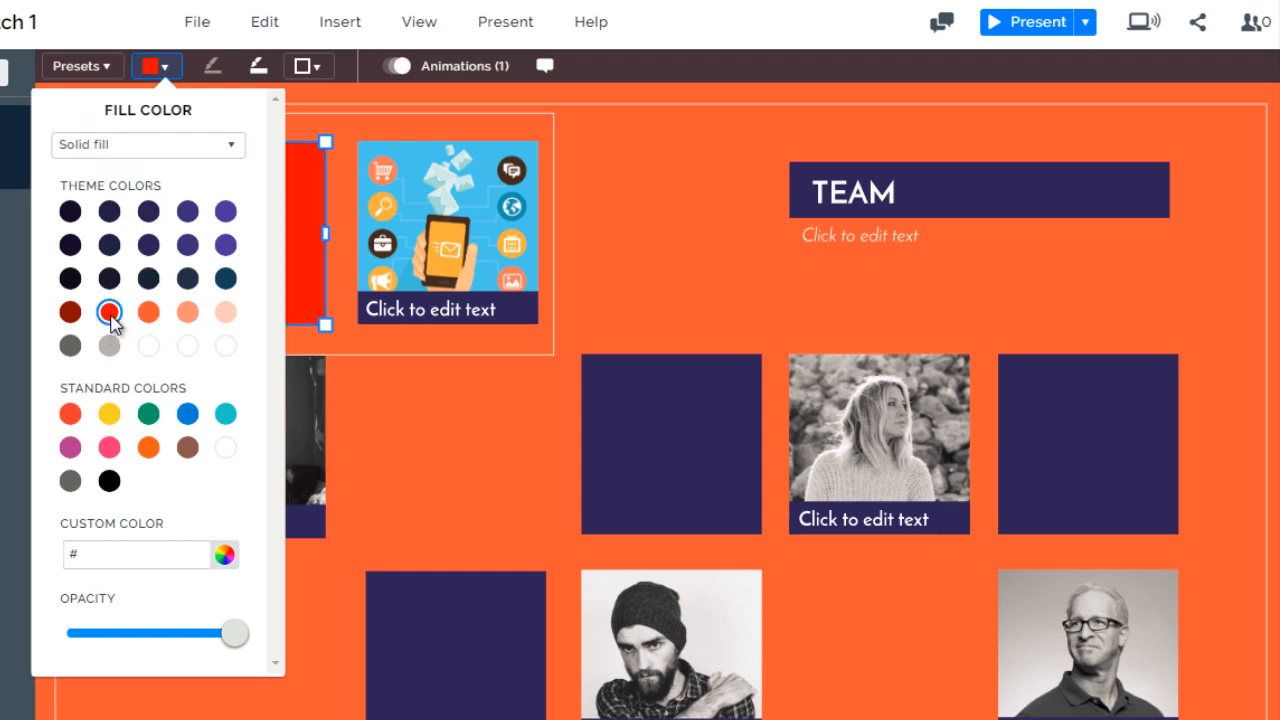
{"action": "left_click", "coordinate": [467, 390]}
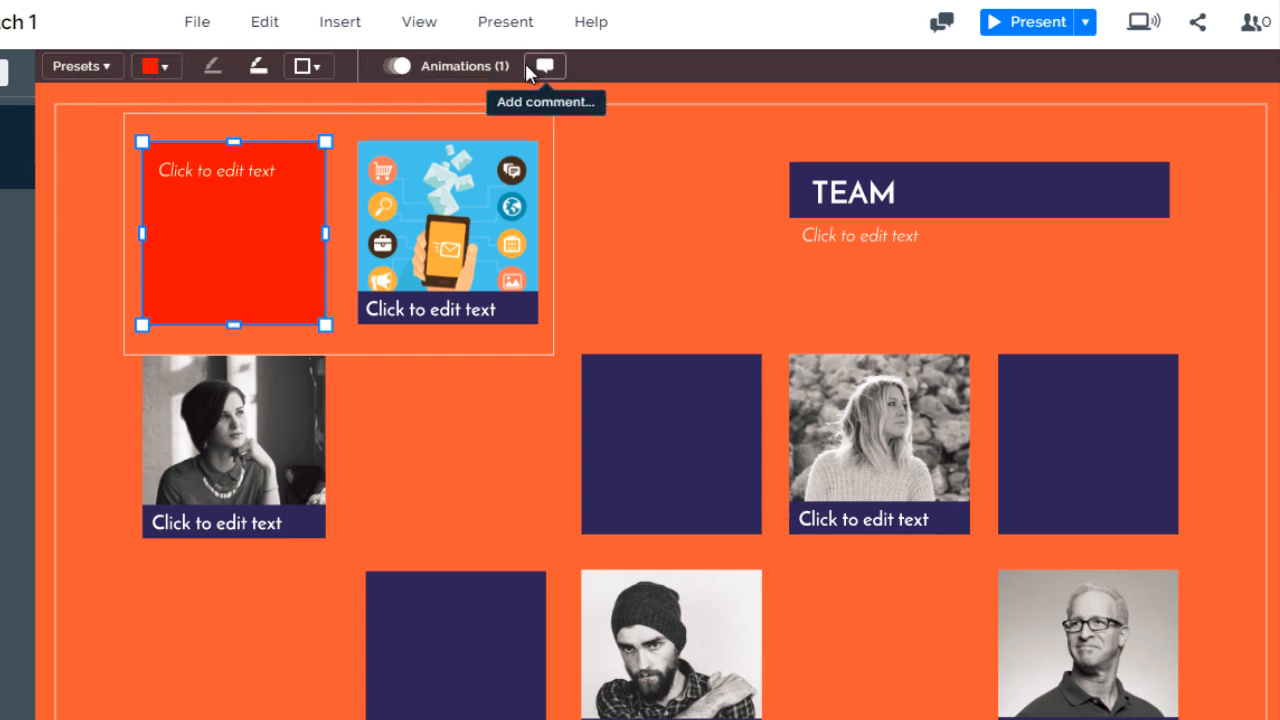
- Examine the editing options offered for the team portraits, the red square and the TEAM heading
{"action": "left_click", "coordinate": [262, 425]}
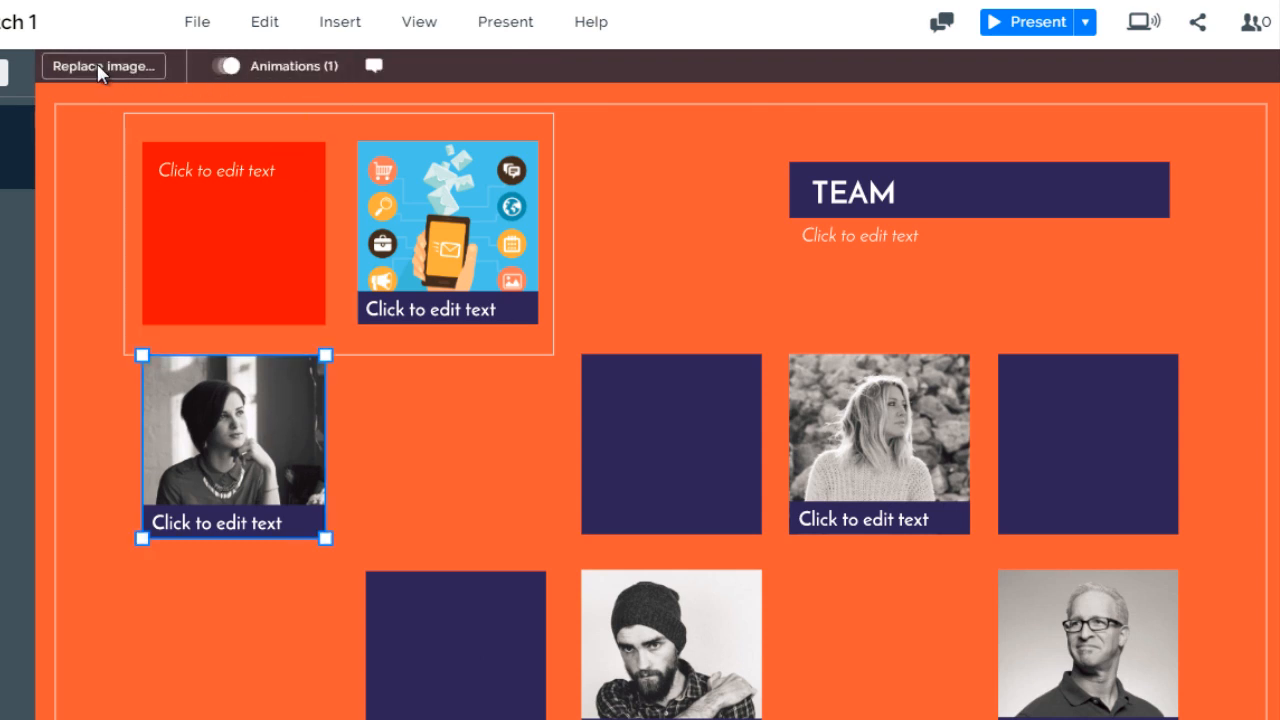
{"action": "left_click", "coordinate": [853, 432]}
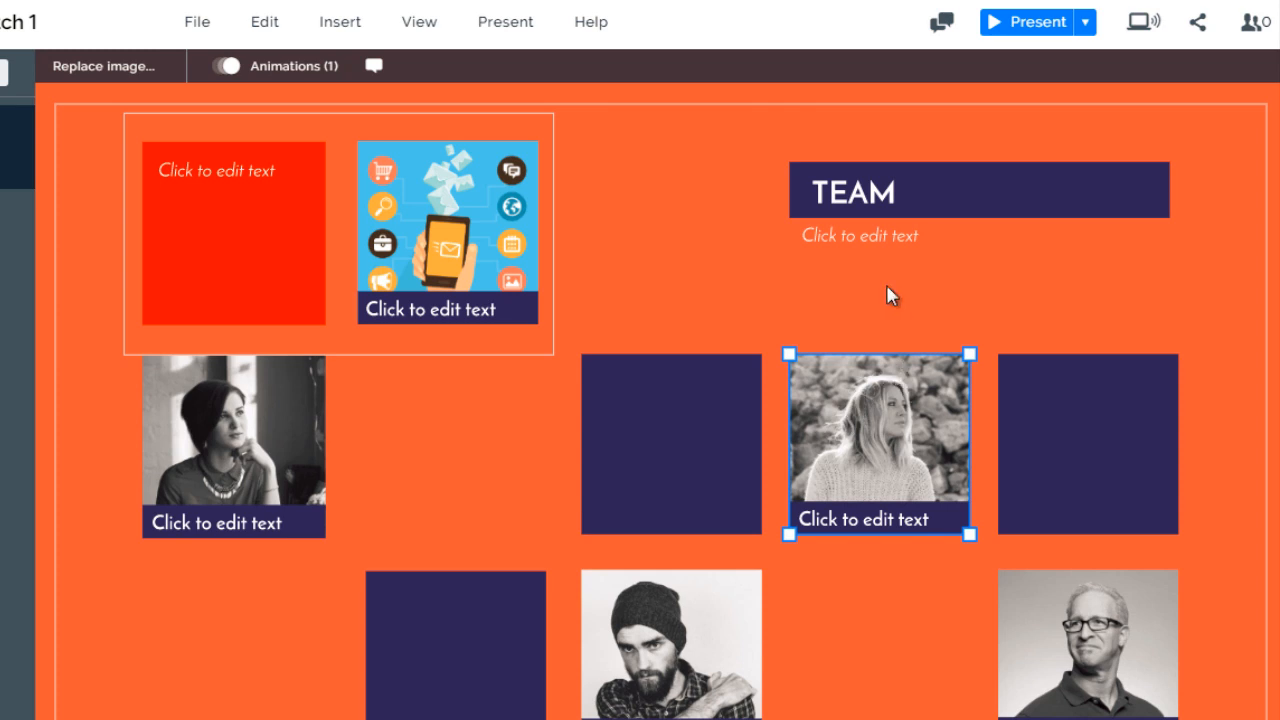
{"action": "left_click", "coordinate": [509, 249]}
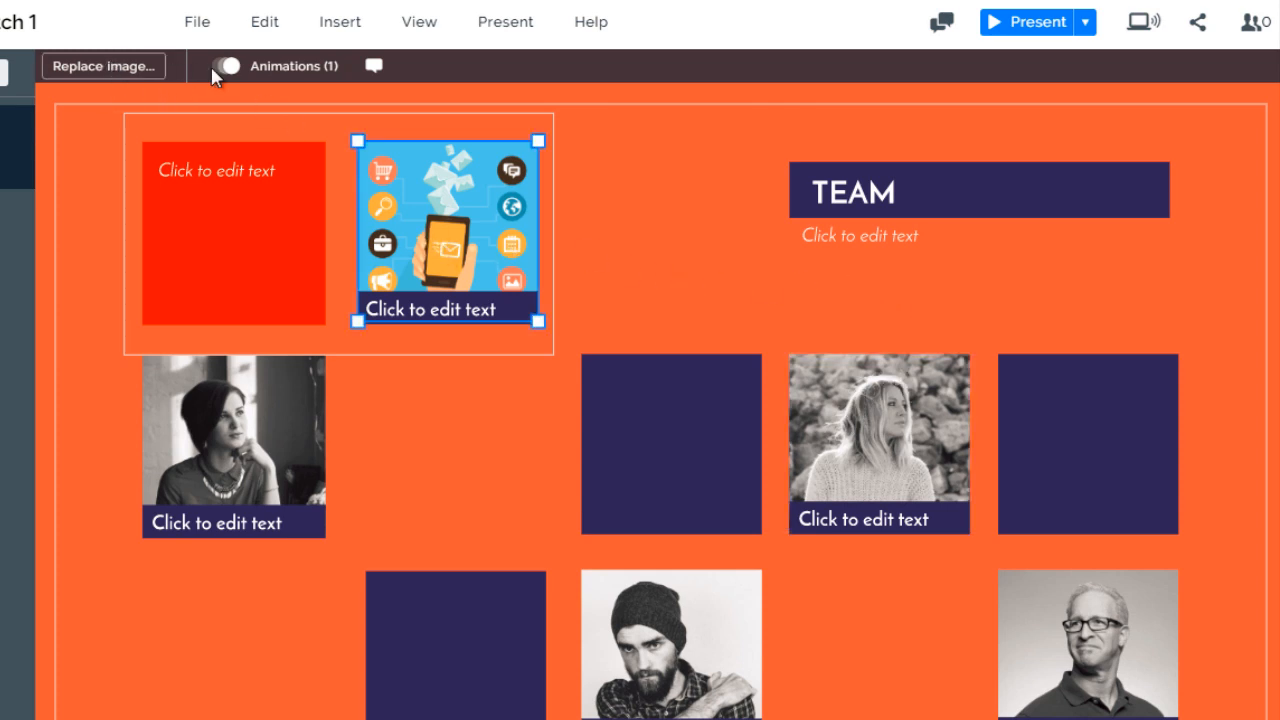
{"action": "left_click", "coordinate": [262, 252]}
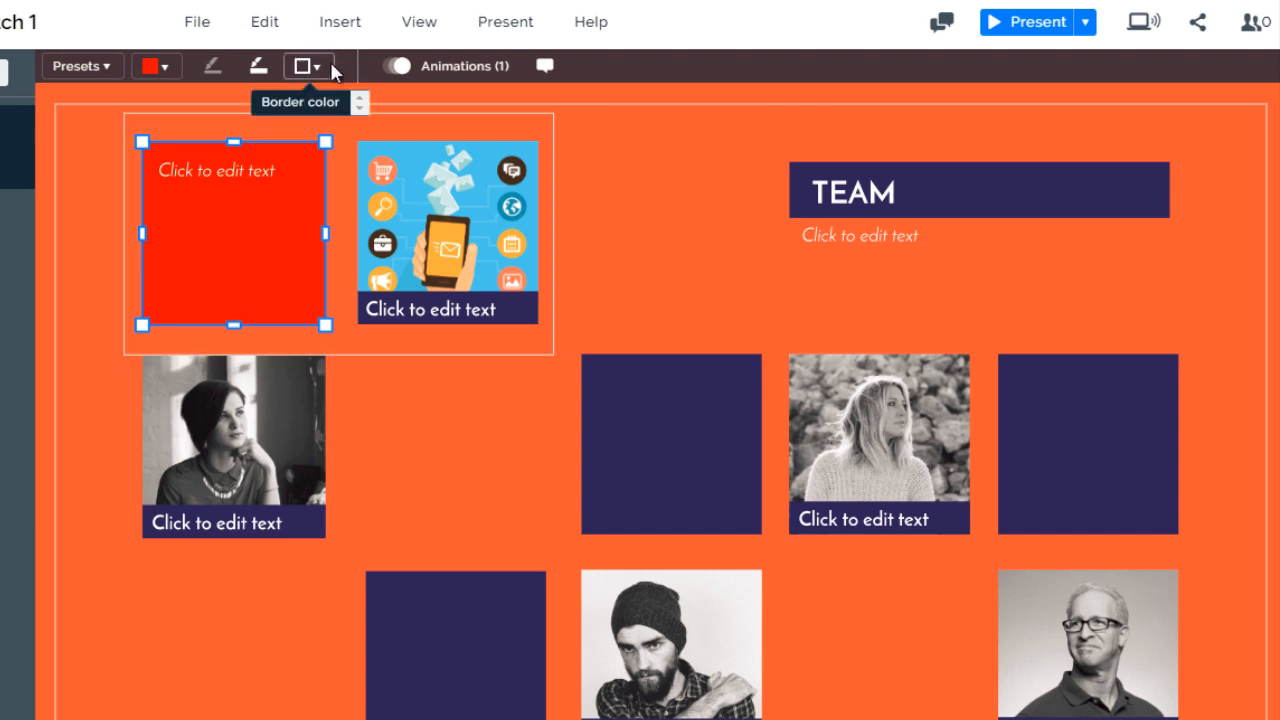
{"action": "left_click", "coordinate": [846, 203]}
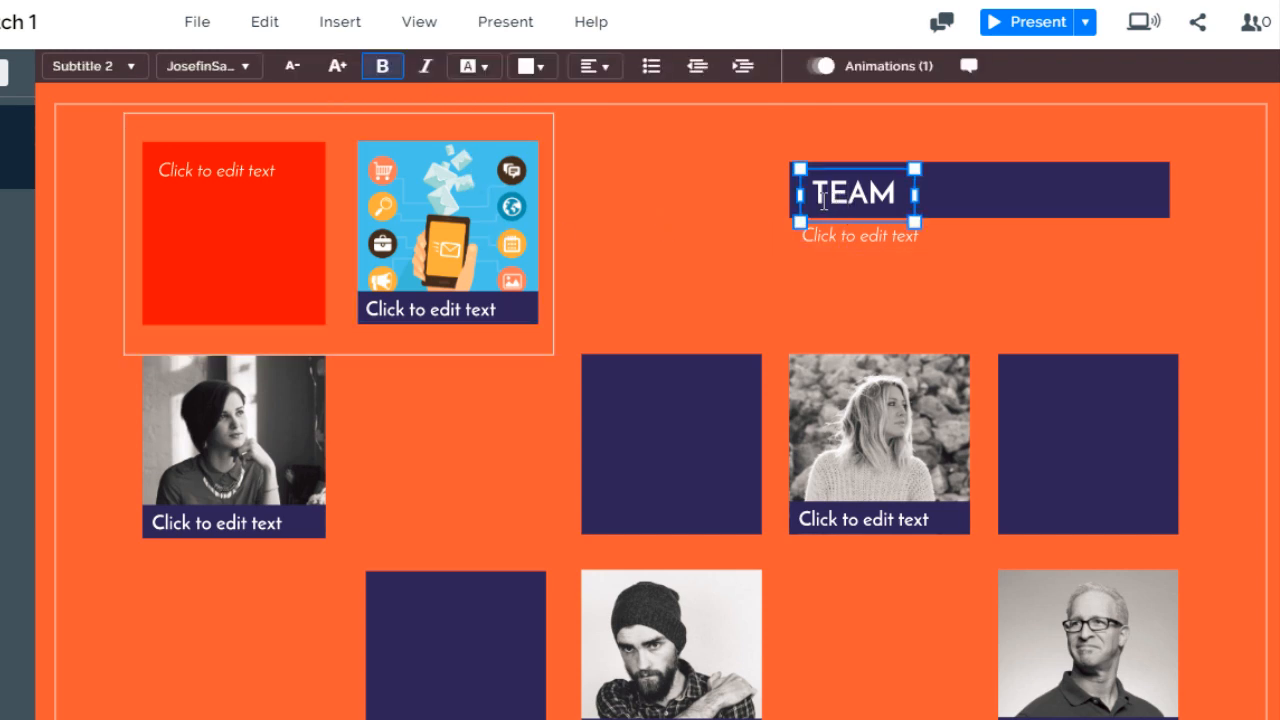
{"action": "left_click_drag", "start_coordinate": [810, 190], "coordinate": [904, 193]}
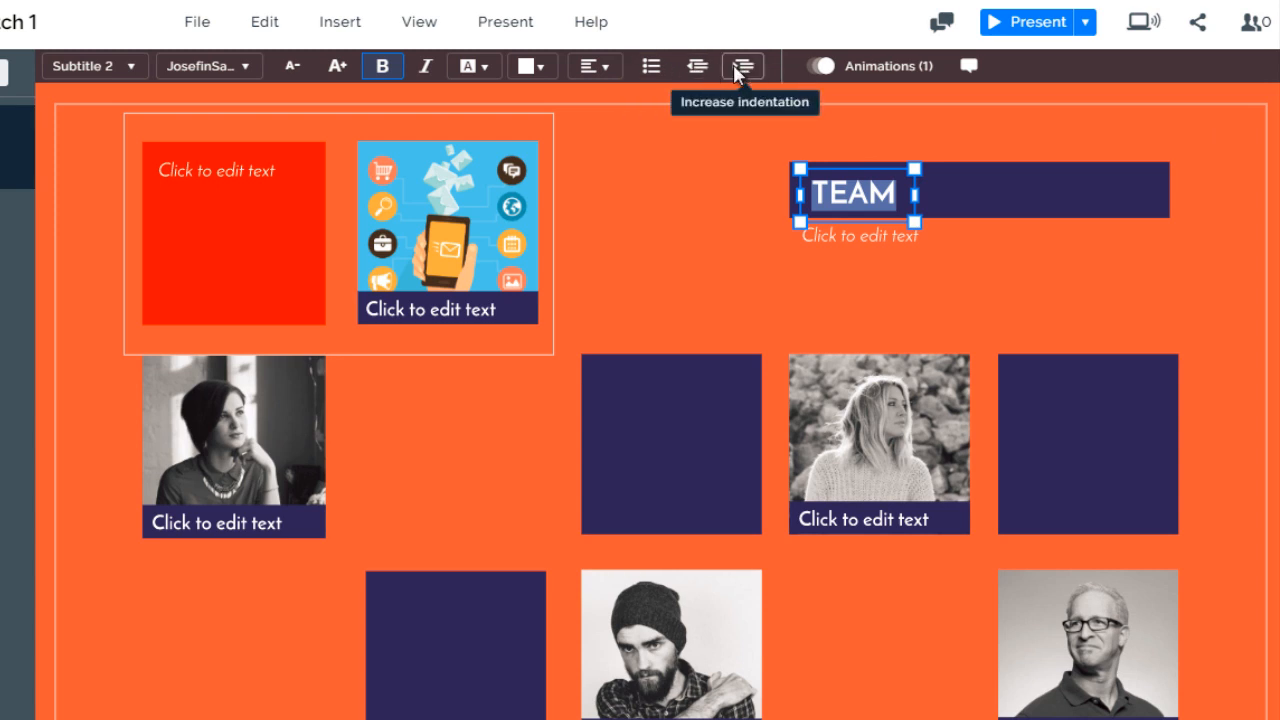
{"action": "left_click", "coordinate": [734, 271]}
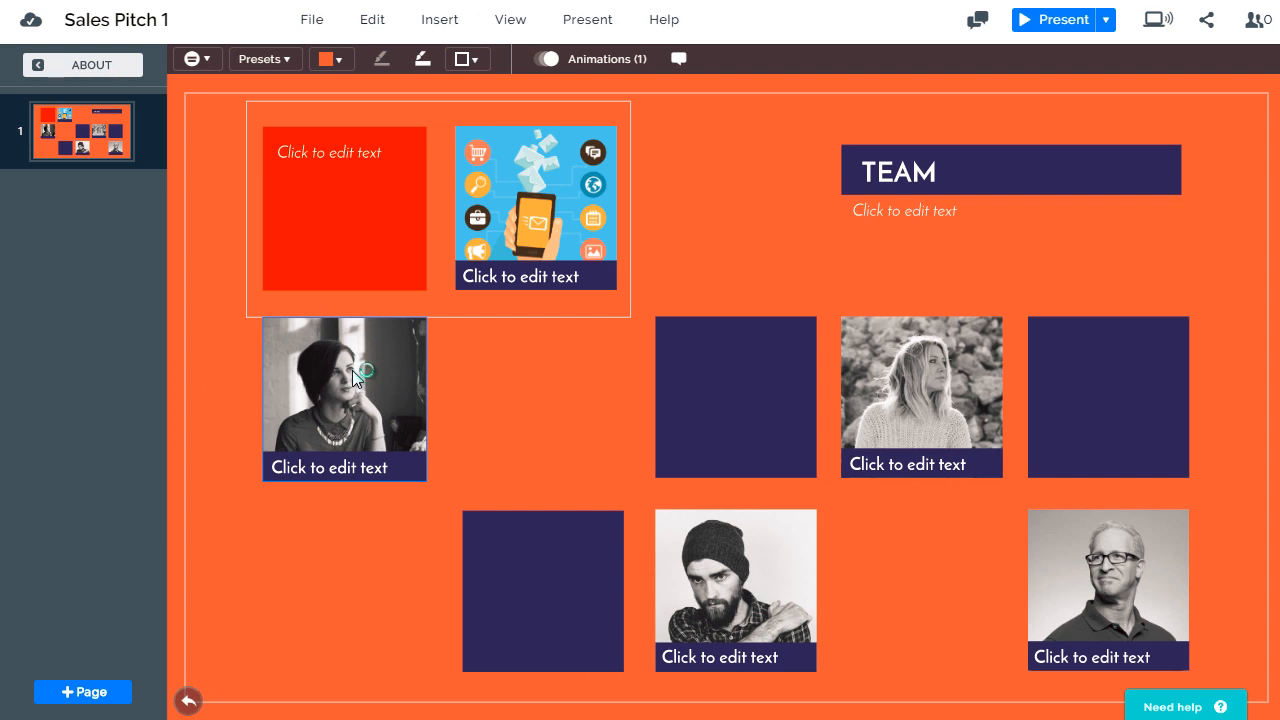
- Move the portrait below the red square down to the lowest row, with its caption and navy strip along the photo's upper edge
{"action": "left_click_drag", "start_coordinate": [355, 375], "coordinate": [360, 519]}
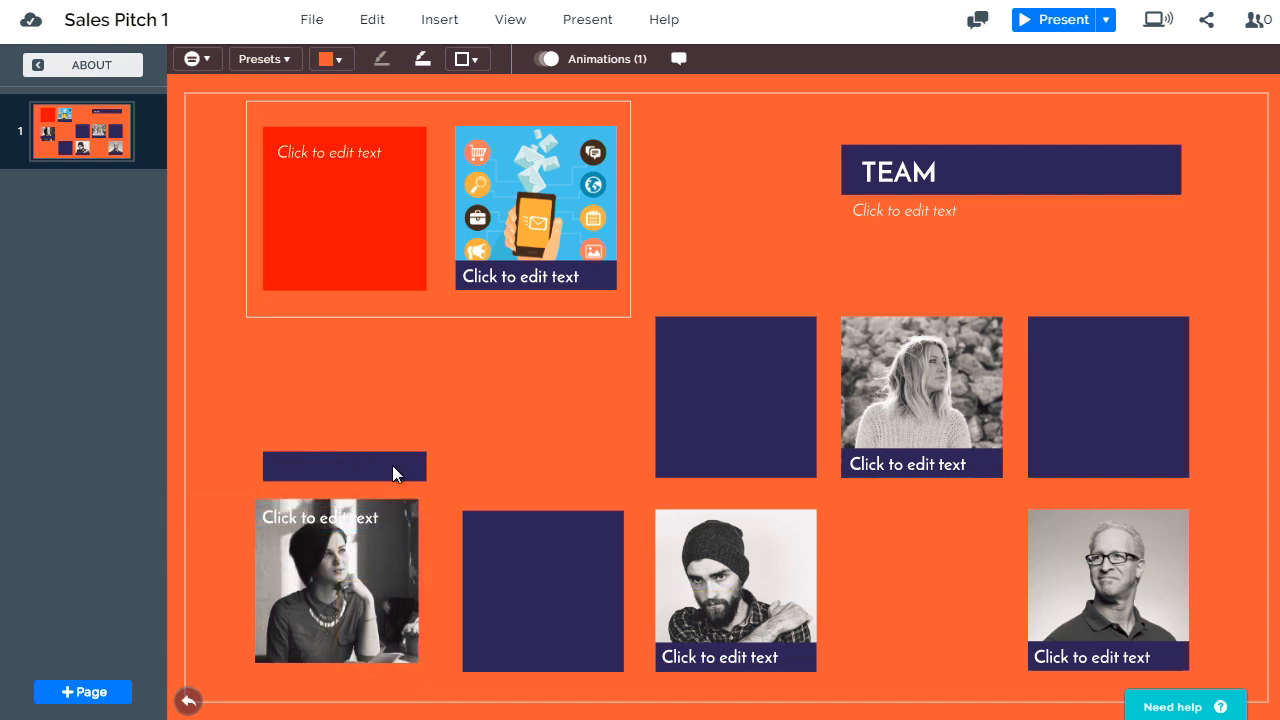
{"action": "left_click_drag", "start_coordinate": [392, 465], "coordinate": [384, 521]}
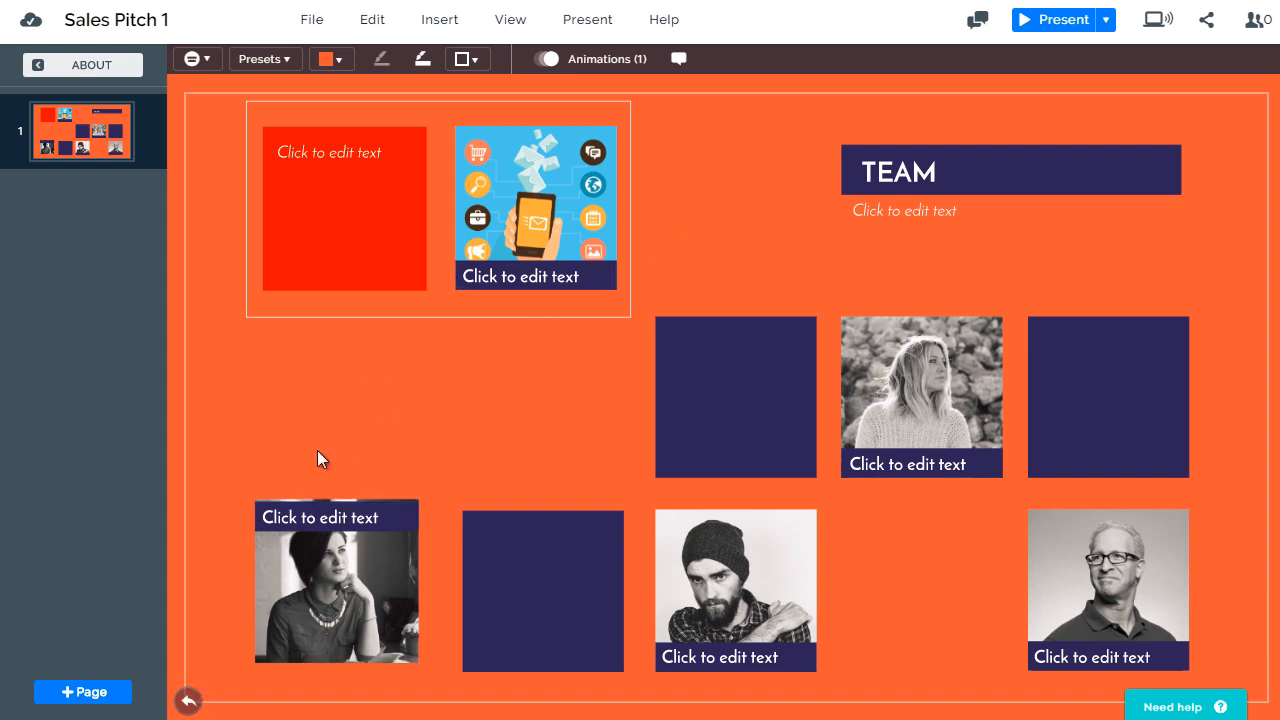
{"action": "left_click", "coordinate": [336, 578]}
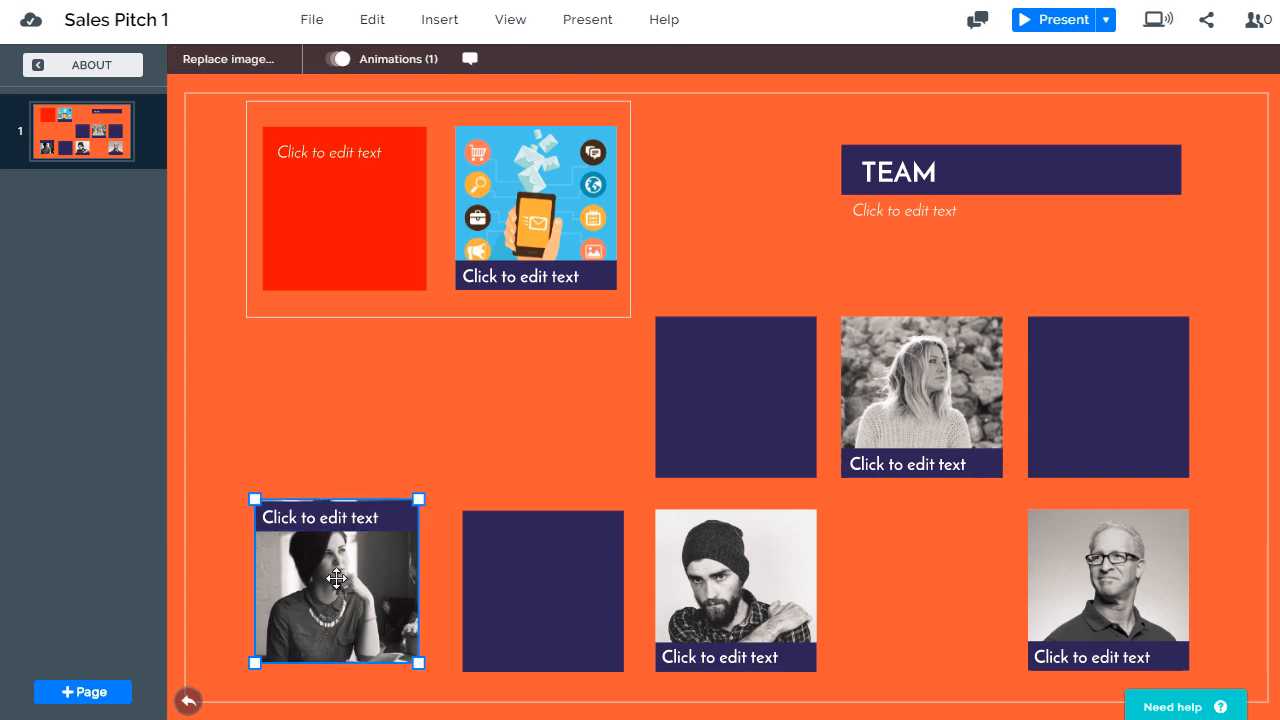
{"action": "scroll", "coordinate": [336, 578], "scroll_direction": "up", "scroll_amount": 5}
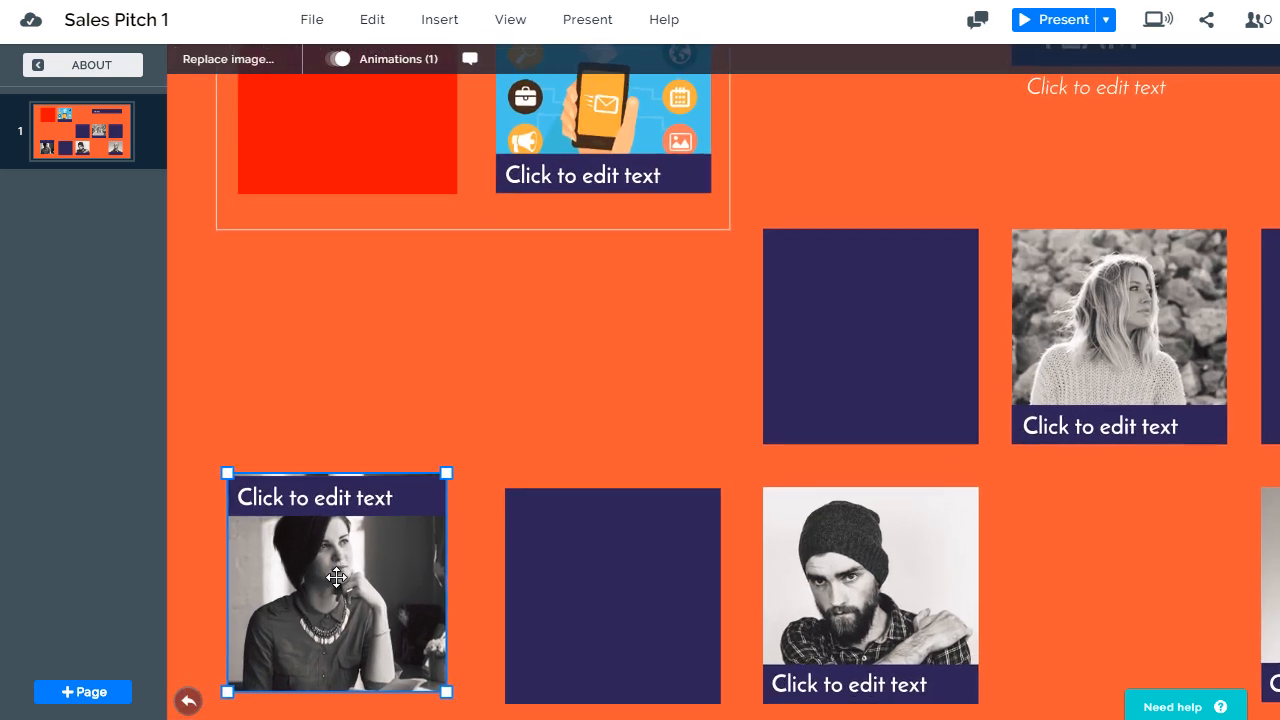
{"action": "scroll", "coordinate": [336, 578], "scroll_direction": "up", "scroll_amount": 3}
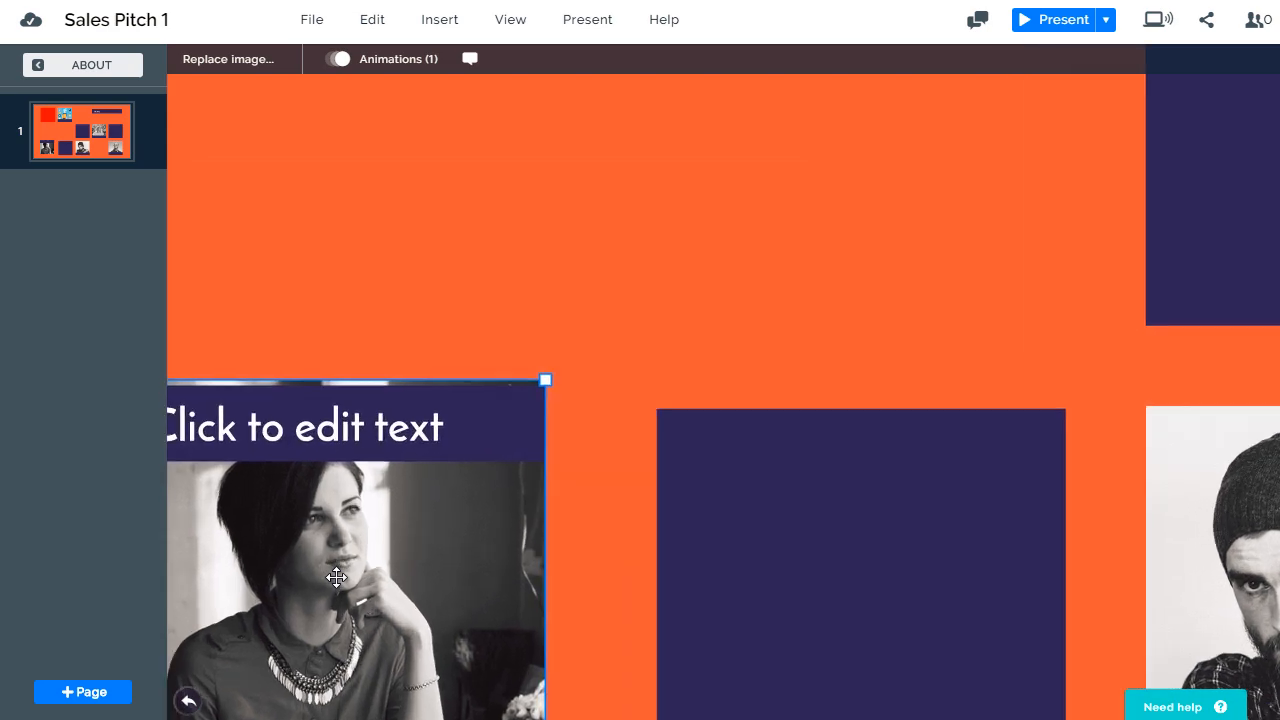
{"action": "left_click", "coordinate": [190, 703]}
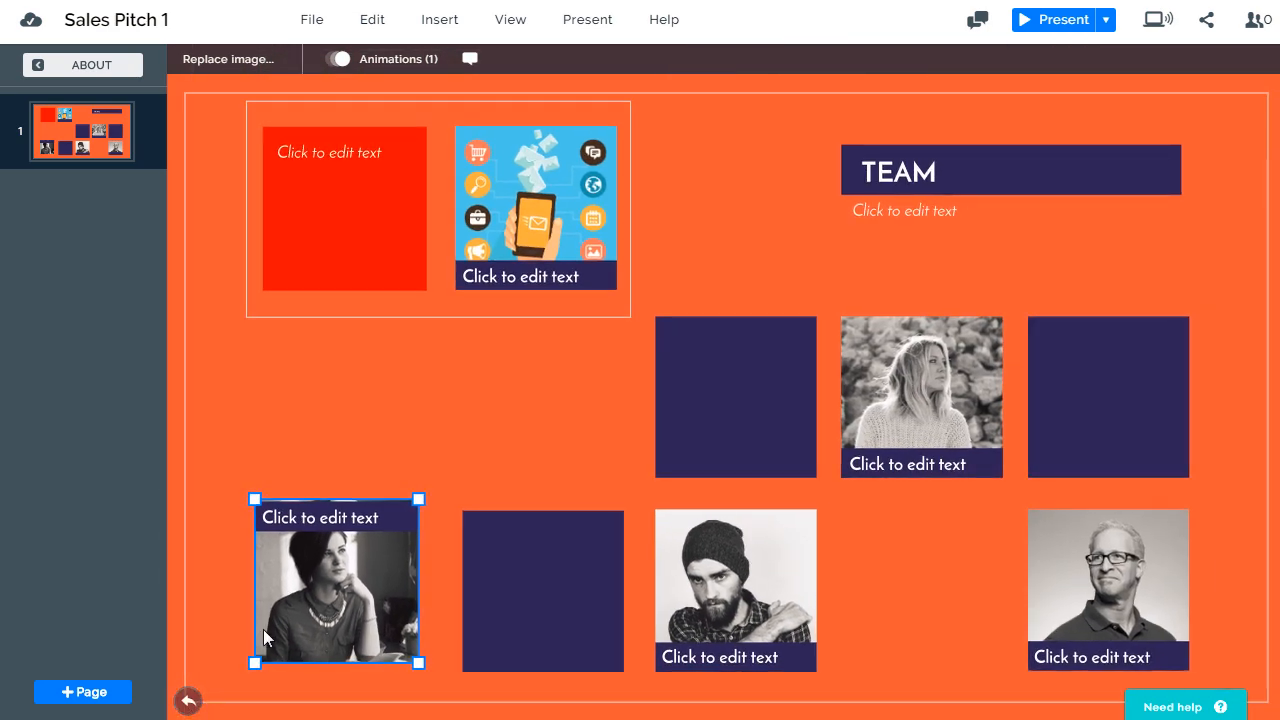
{"action": "left_click", "coordinate": [262, 430]}
- Return to the presentation overview and move the SERVICE topic circle slightly up and to the right
{"action": "left_click", "coordinate": [115, 74]}
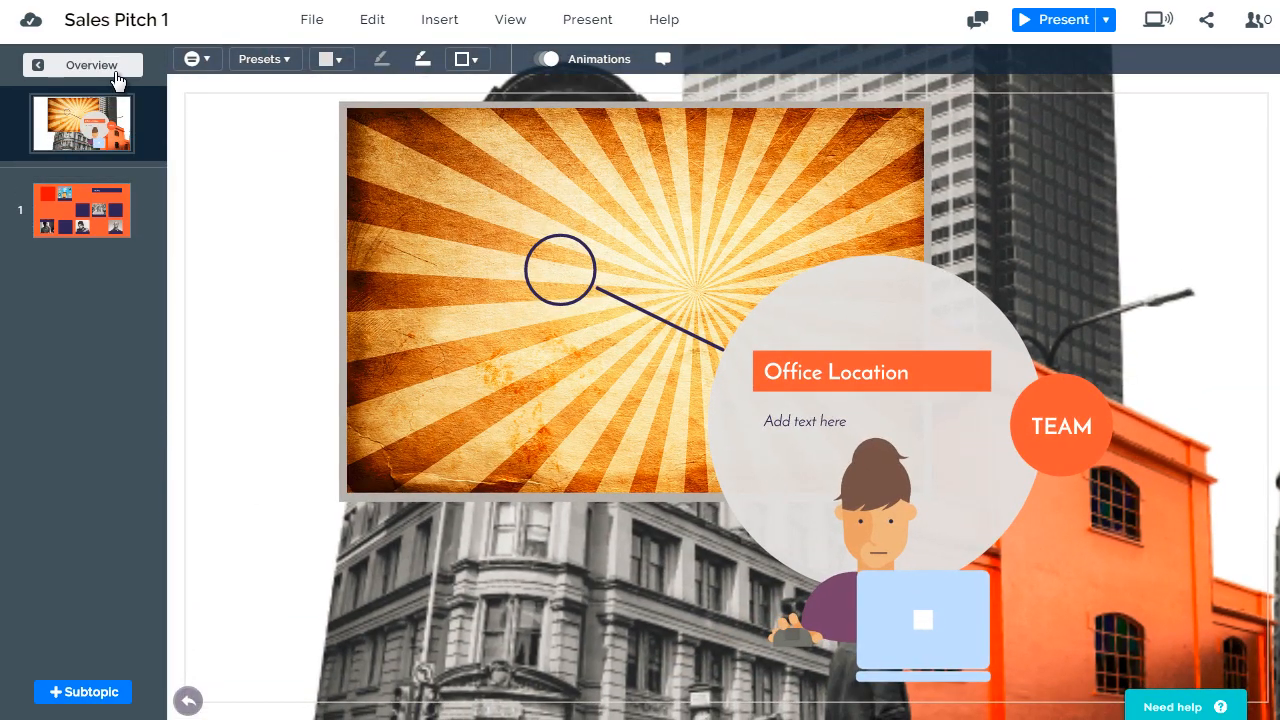
{"action": "left_click", "coordinate": [115, 73]}
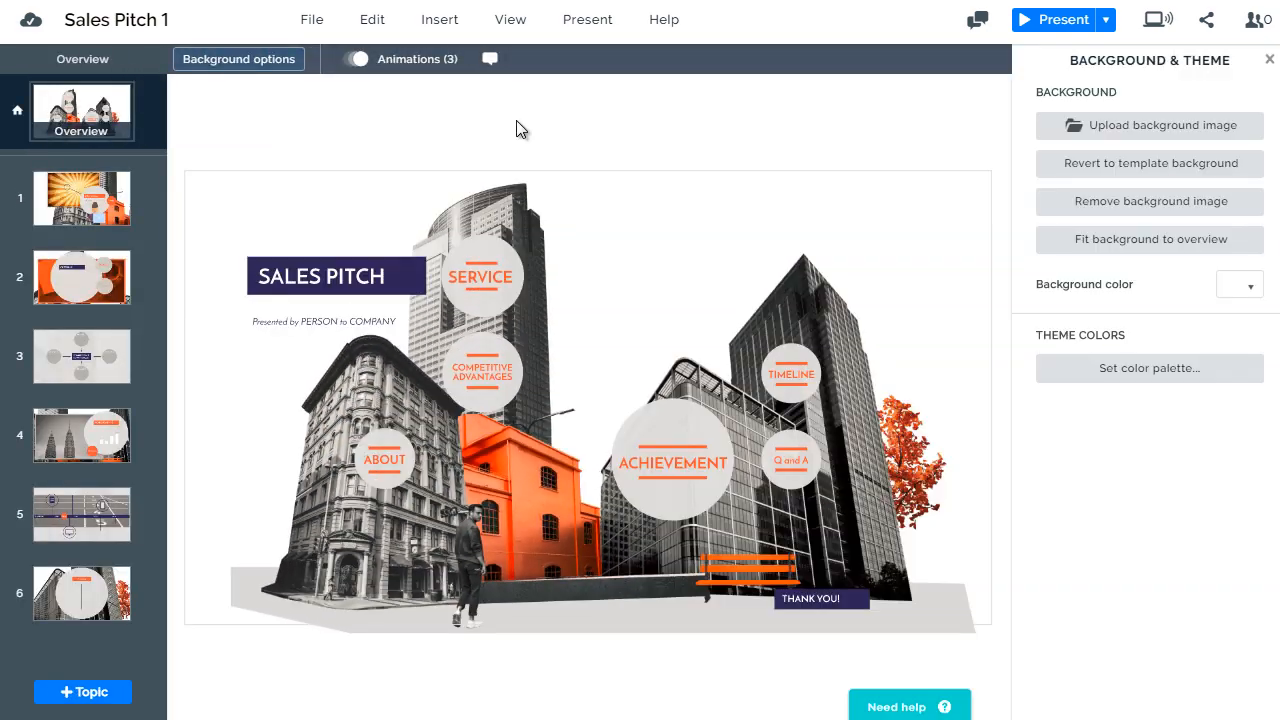
{"action": "left_click_drag", "start_coordinate": [499, 281], "coordinate": [505, 266]}
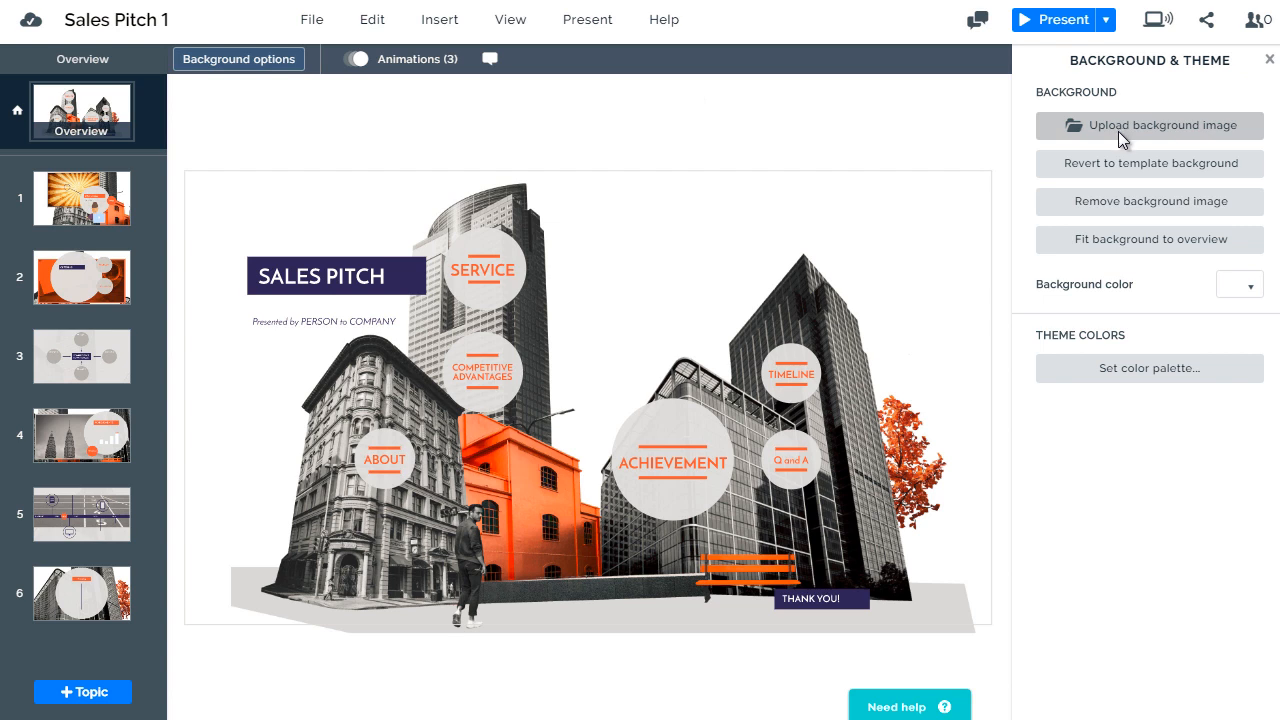
- Remove the overview's background image, and revert to the template background
{"action": "left_click", "coordinate": [1120, 201]}
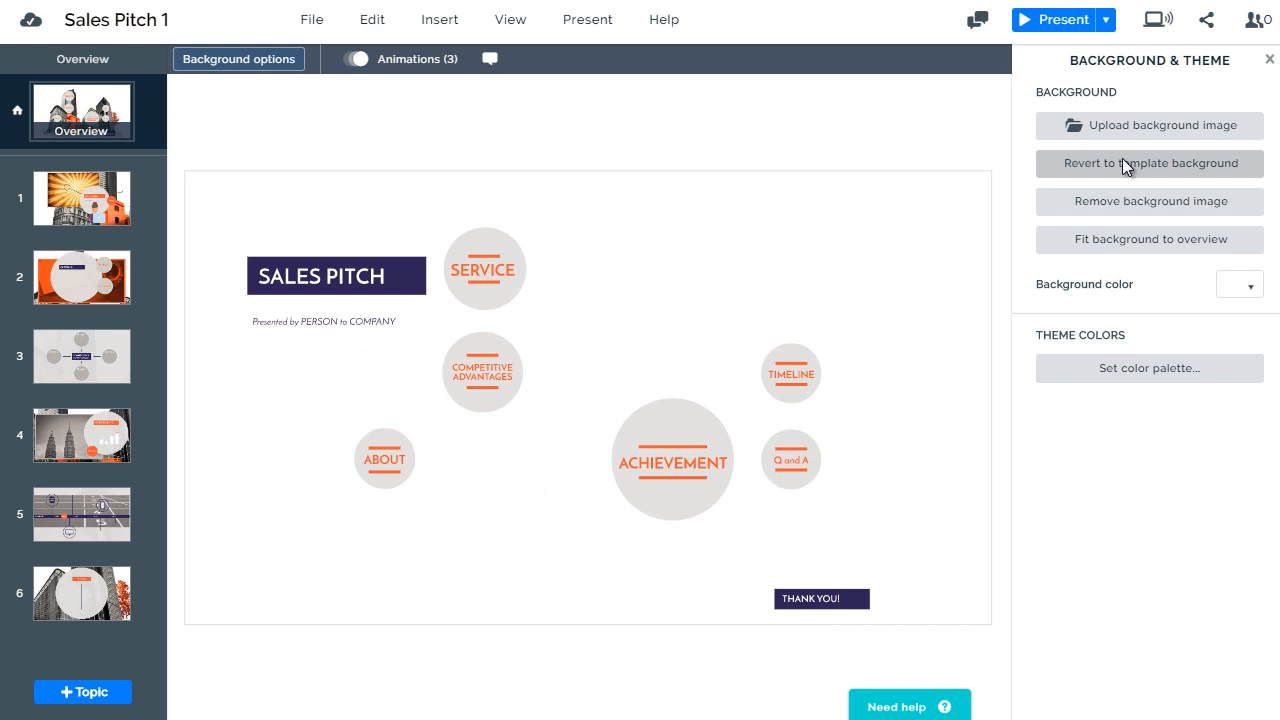
{"action": "left_click", "coordinate": [1122, 172]}
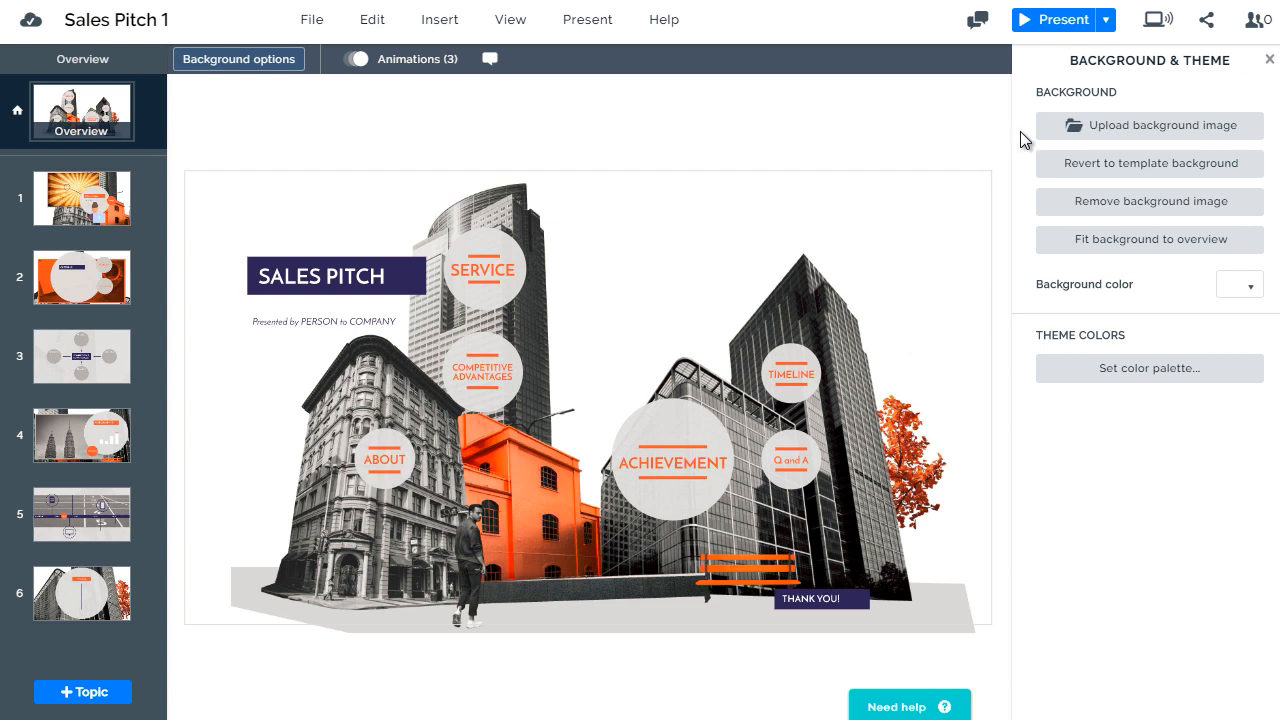
- Upload the bigstock-Outsourcing-77100116 picture from the Royalty Free Images folder as the overview's background image
{"action": "left_click", "coordinate": [1098, 126]}
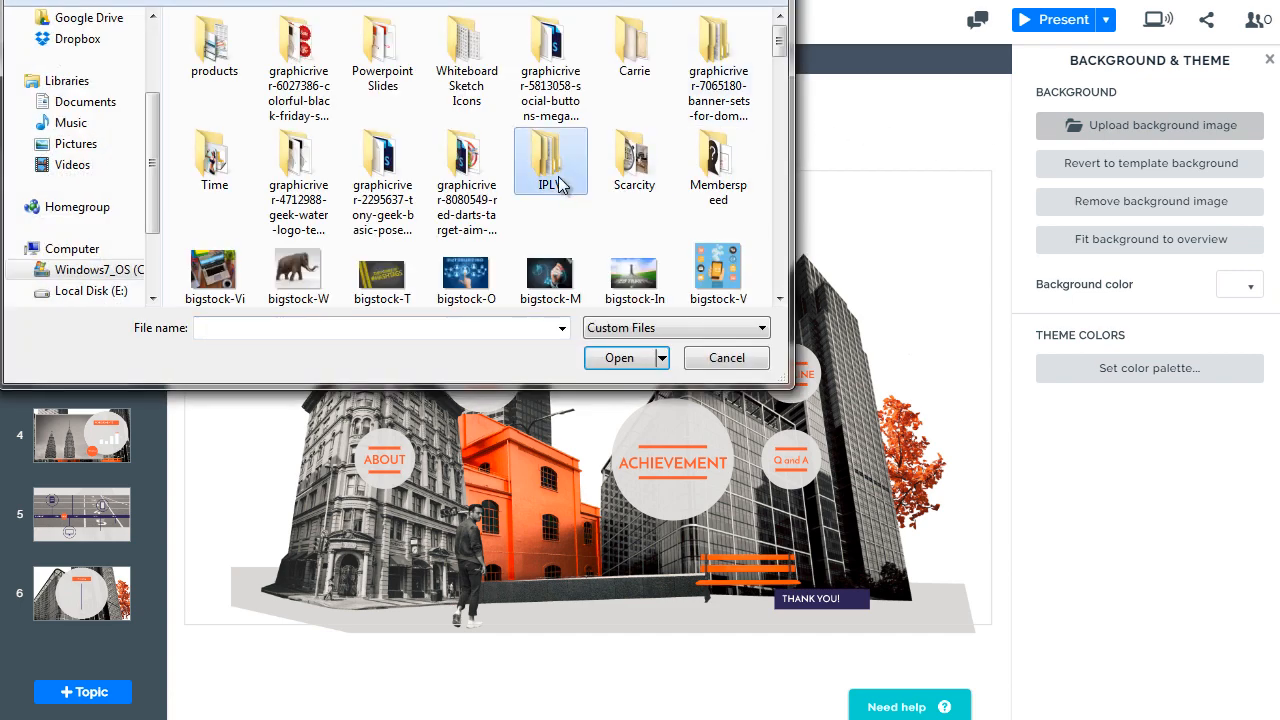
{"action": "scroll", "coordinate": [560, 183], "scroll_direction": "down", "scroll_amount": 2}
{"action": "left_click_drag", "start_coordinate": [541, 0], "coordinate": [651, 0]}
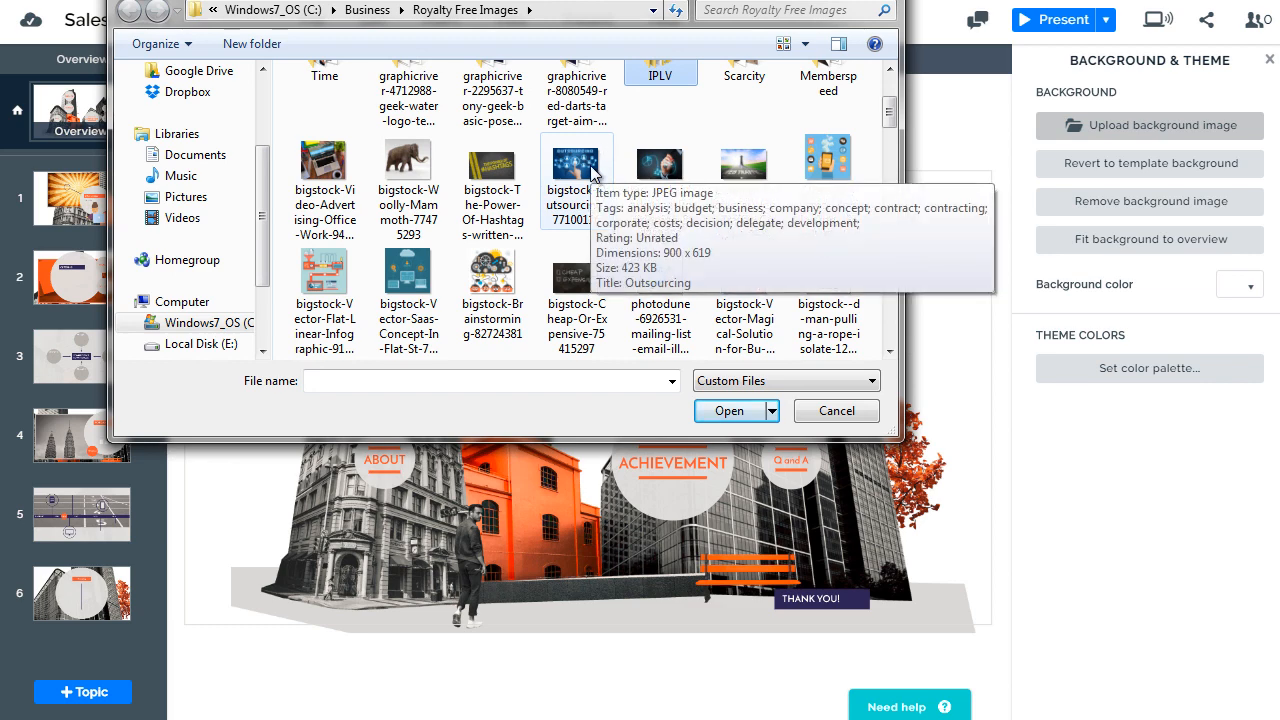
{"action": "scroll", "coordinate": [590, 165], "scroll_direction": "down", "scroll_amount": 5}
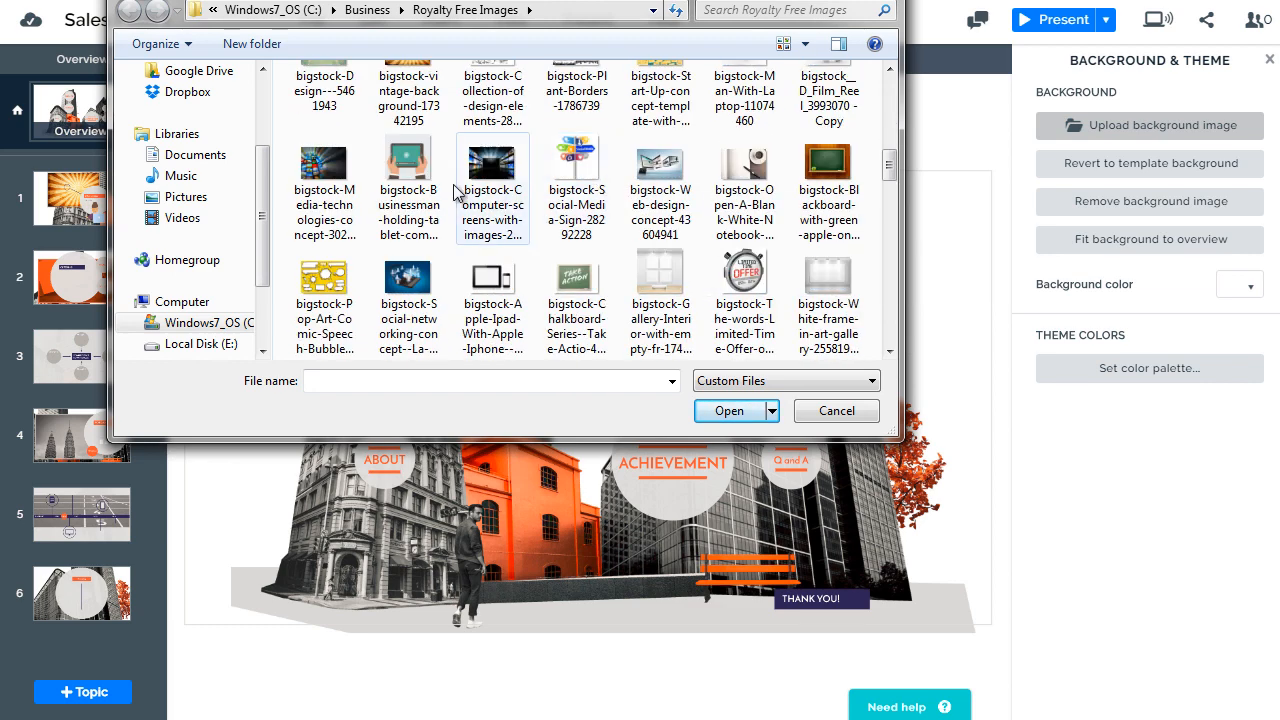
{"action": "left_click", "coordinate": [344, 187]}
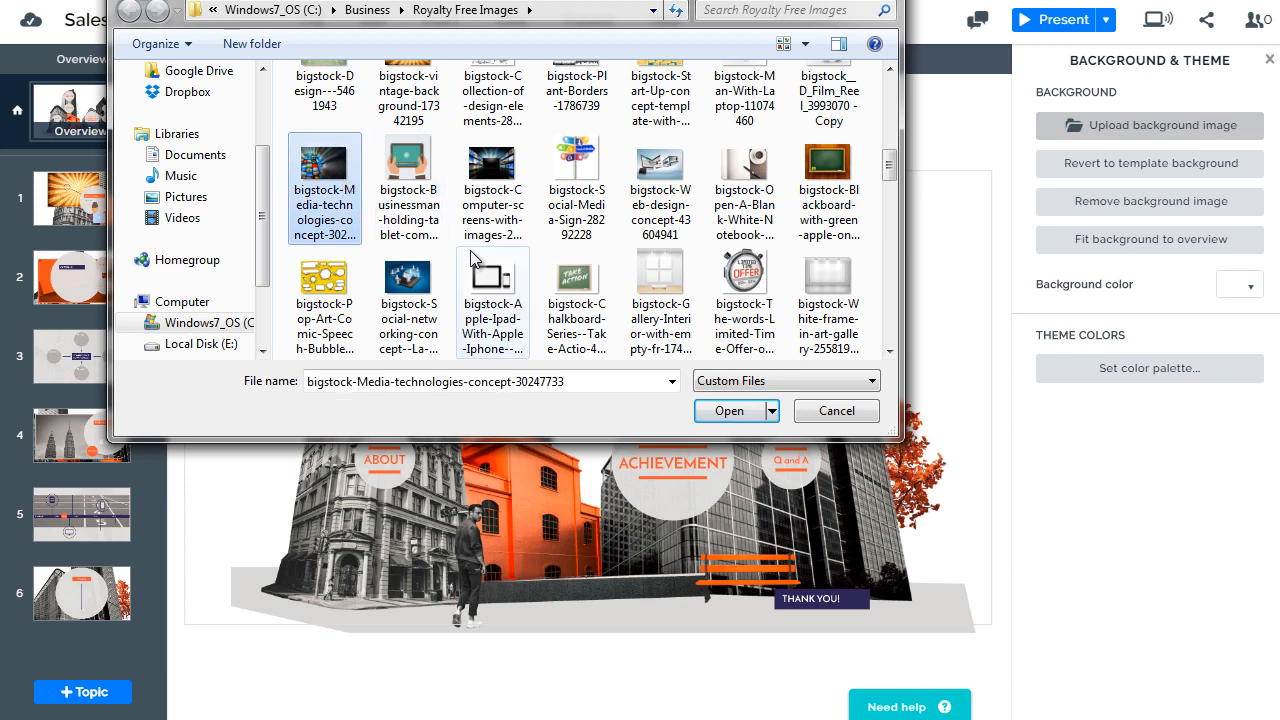
{"action": "scroll", "coordinate": [510, 225], "scroll_direction": "up", "scroll_amount": 3}
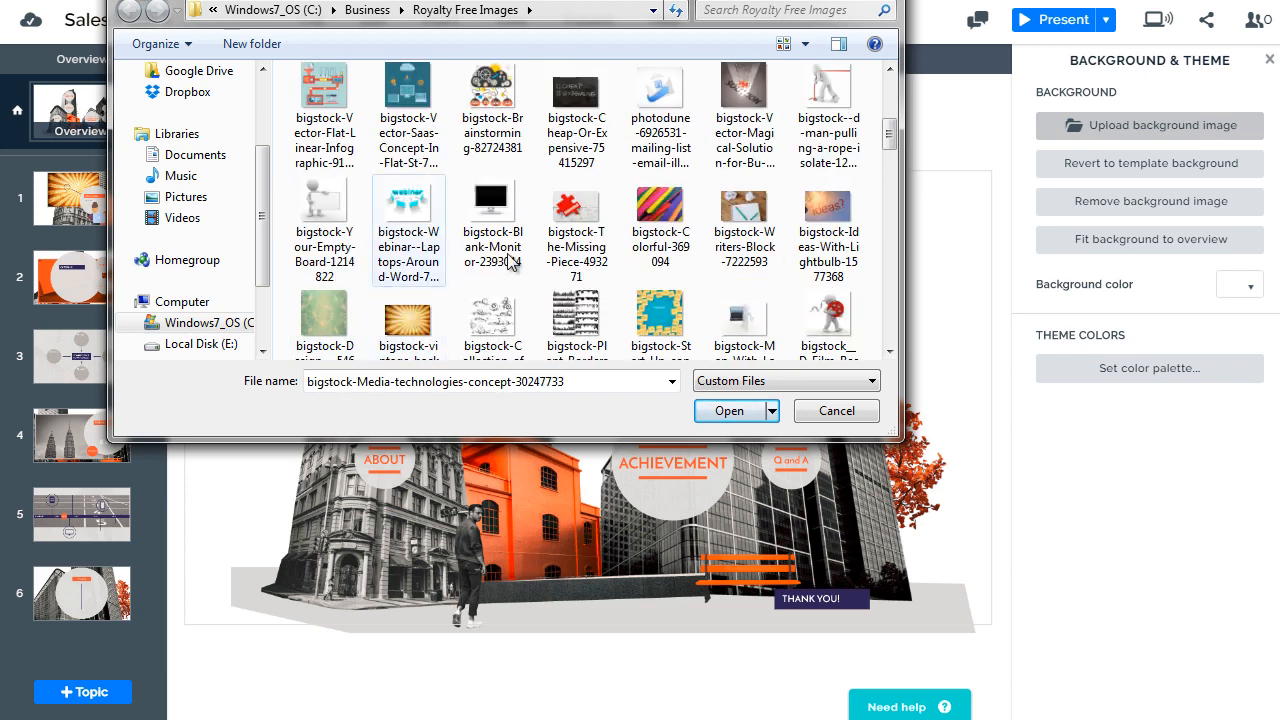
{"action": "scroll", "coordinate": [545, 190], "scroll_direction": "up", "scroll_amount": 3}
{"action": "left_click", "coordinate": [577, 215]}
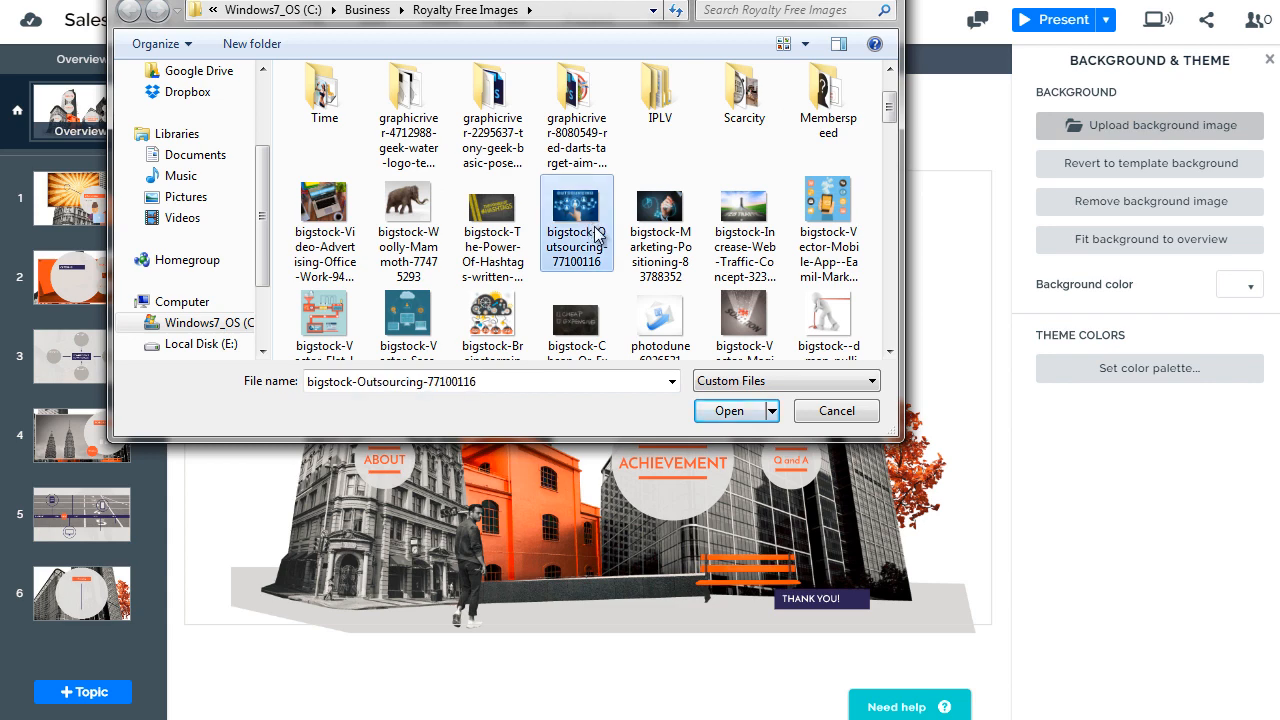
{"action": "left_click", "coordinate": [729, 410]}
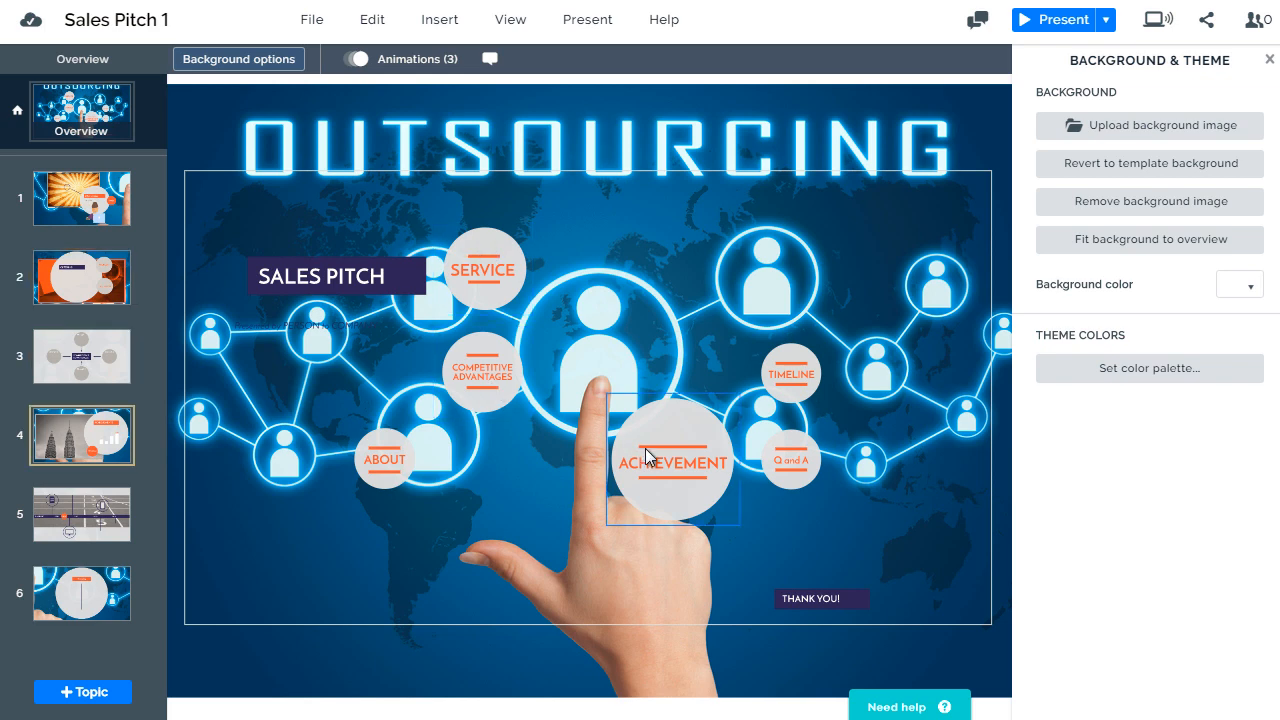
- Move the ACHIEVEMENT circle onto the large central ring above the pointing finger and enlarge it to fill that ring
{"action": "left_click_drag", "start_coordinate": [668, 457], "coordinate": [590, 322]}
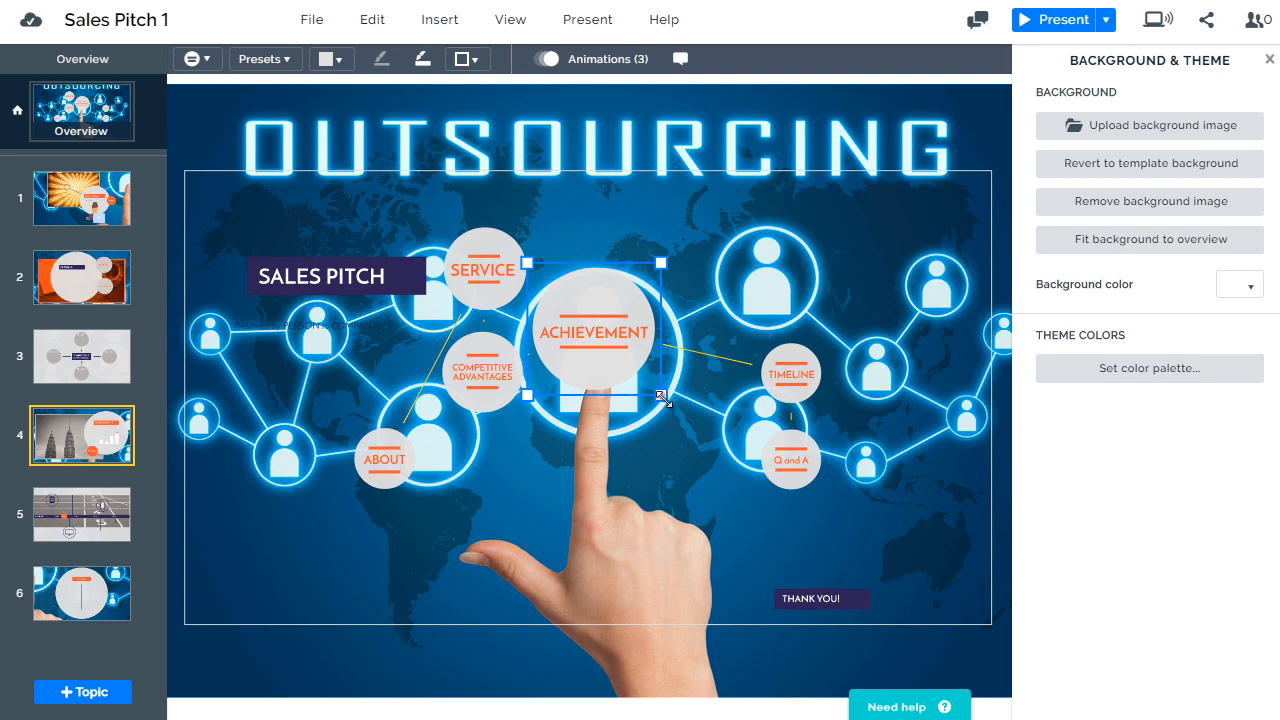
{"action": "left_click_drag", "start_coordinate": [667, 406], "coordinate": [695, 453]}
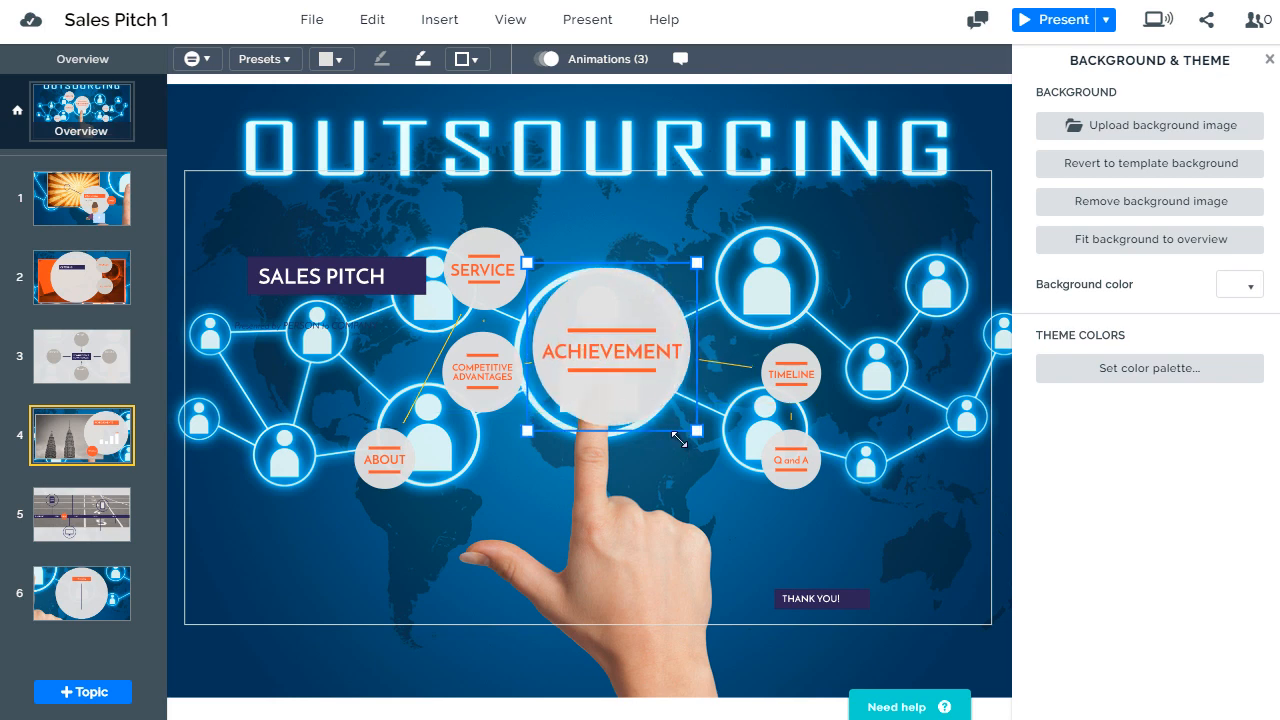
{"action": "mouse_move", "coordinate": [626, 306]}
{"action": "left_mouse_down"}
{"action": "mouse_move", "coordinate": [621, 263]}
{"action": "mouse_move", "coordinate": [616, 320]}
{"action": "mouse_move", "coordinate": [620, 307]}
{"action": "left_mouse_up"}
- Fit the TIMELINE circle into the large ring upper right of ACHIEVEMENT and the Q and A circle into the ring below it
{"action": "left_click", "coordinate": [797, 379]}
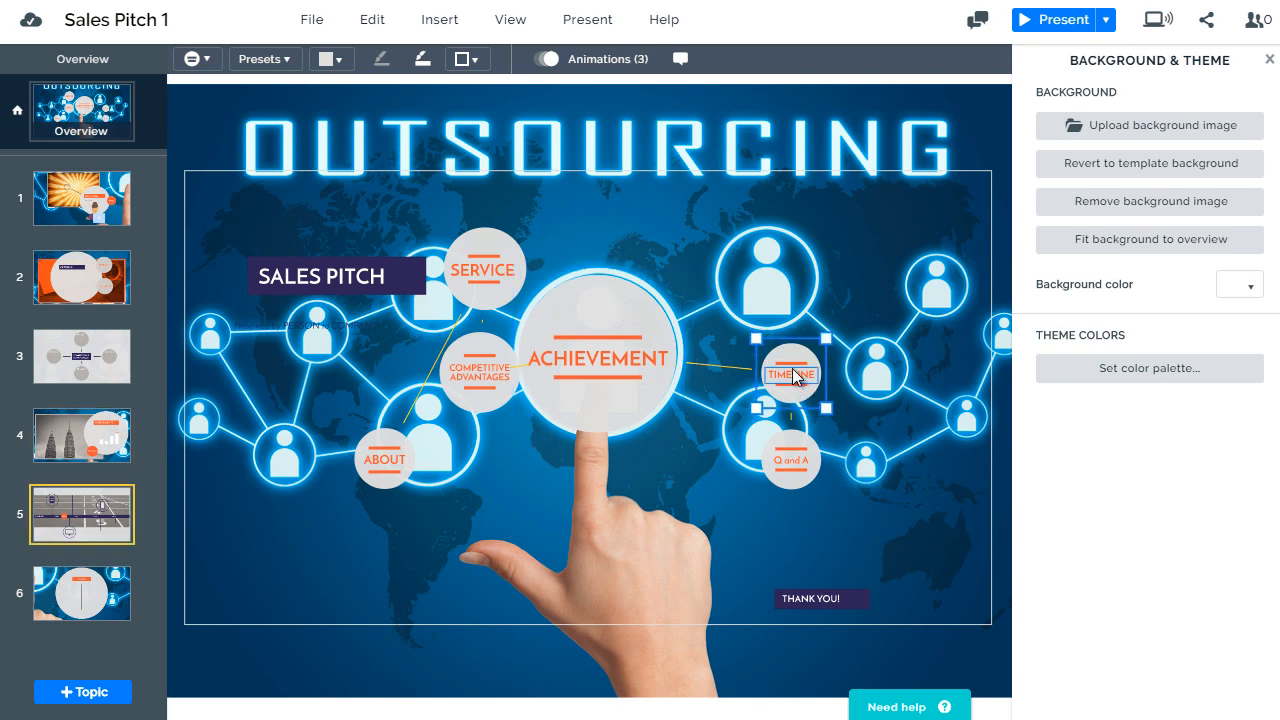
{"action": "left_click_drag", "start_coordinate": [793, 343], "coordinate": [768, 241]}
{"action": "left_click_drag", "start_coordinate": [802, 310], "coordinate": [828, 342]}
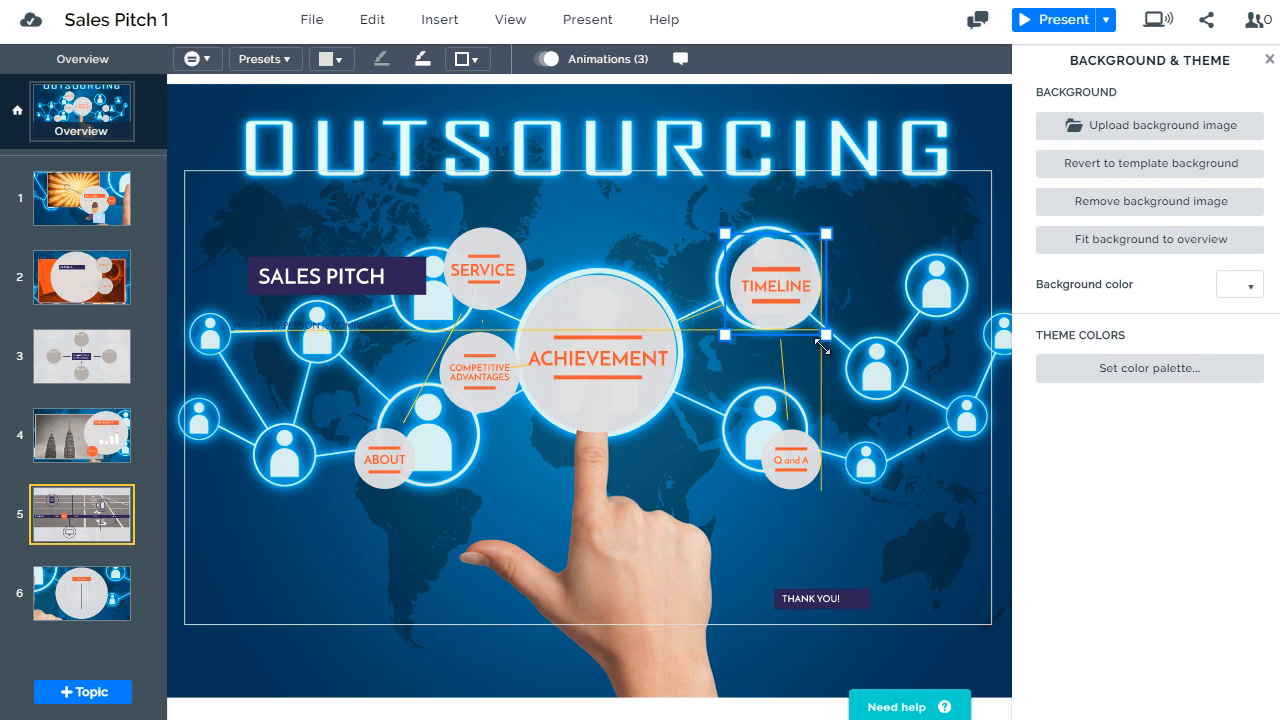
{"action": "left_click", "coordinate": [815, 472]}
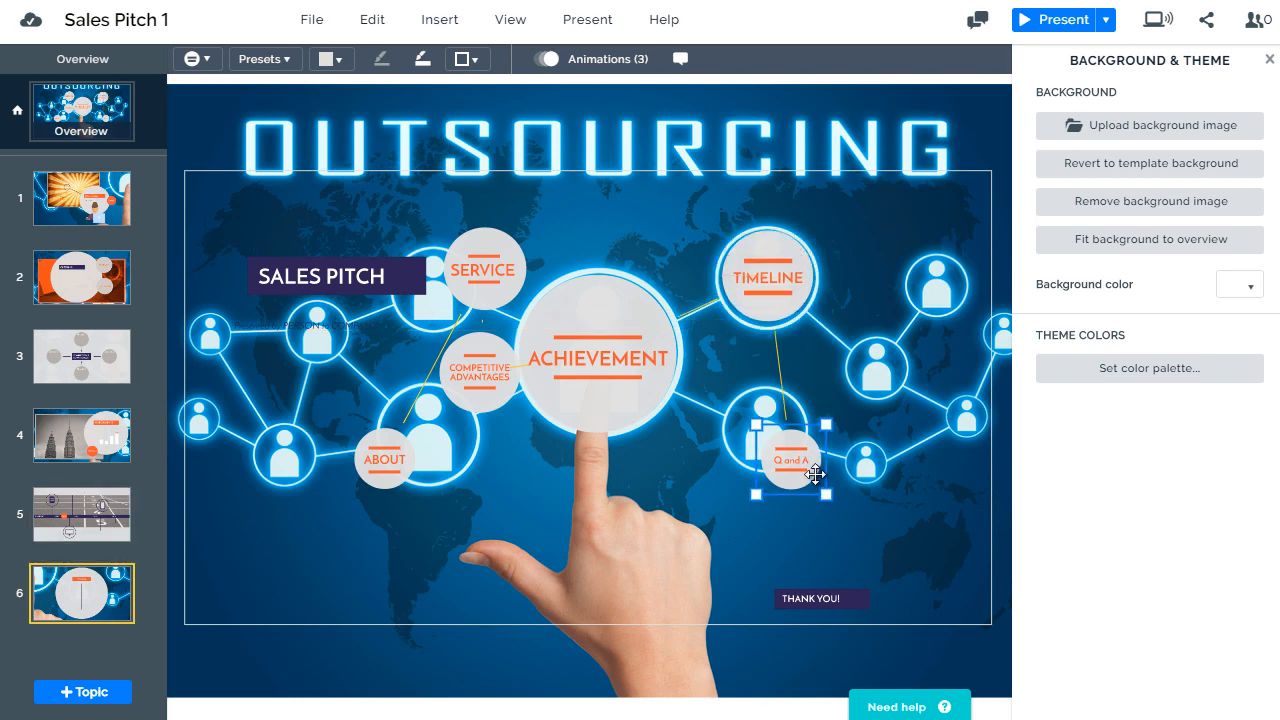
{"action": "left_click_drag", "start_coordinate": [815, 476], "coordinate": [800, 431]}
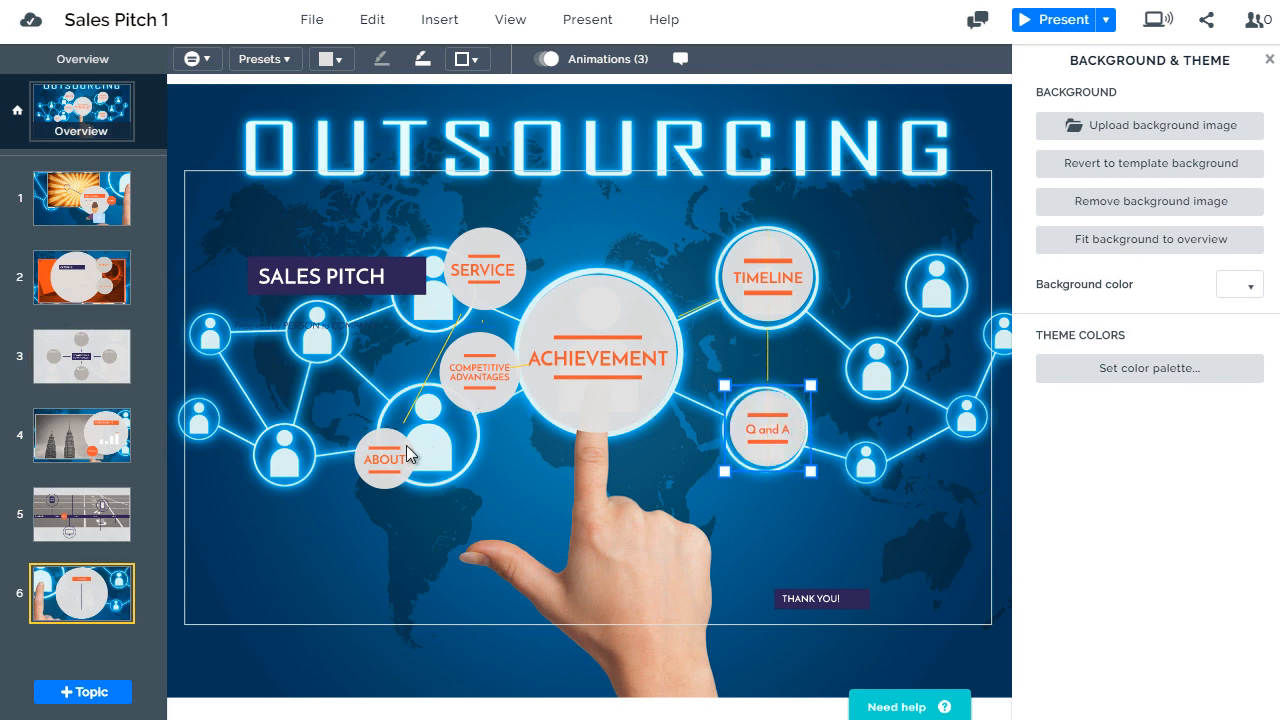
- Shift the ABOUT circle slightly up and left, and reorder the Q and A topic to second place
{"action": "left_click_drag", "start_coordinate": [370, 468], "coordinate": [345, 434]}
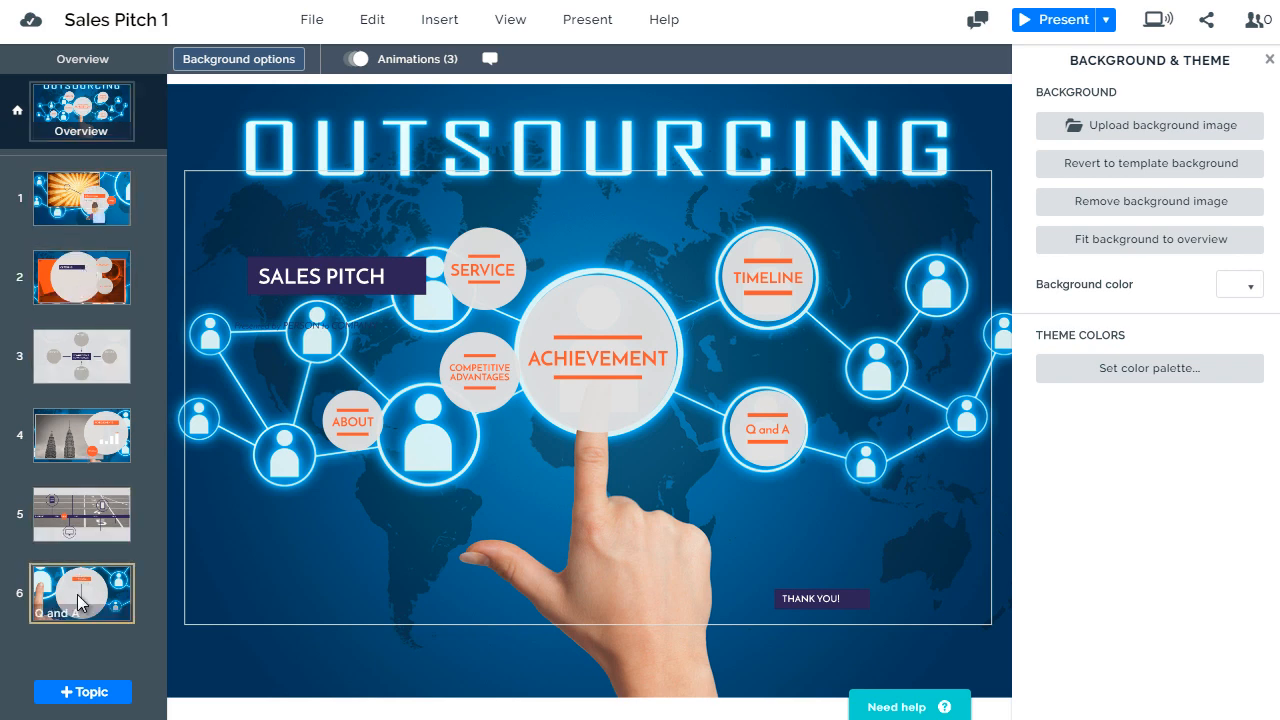
{"action": "left_click_drag", "start_coordinate": [77, 594], "coordinate": [83, 266]}
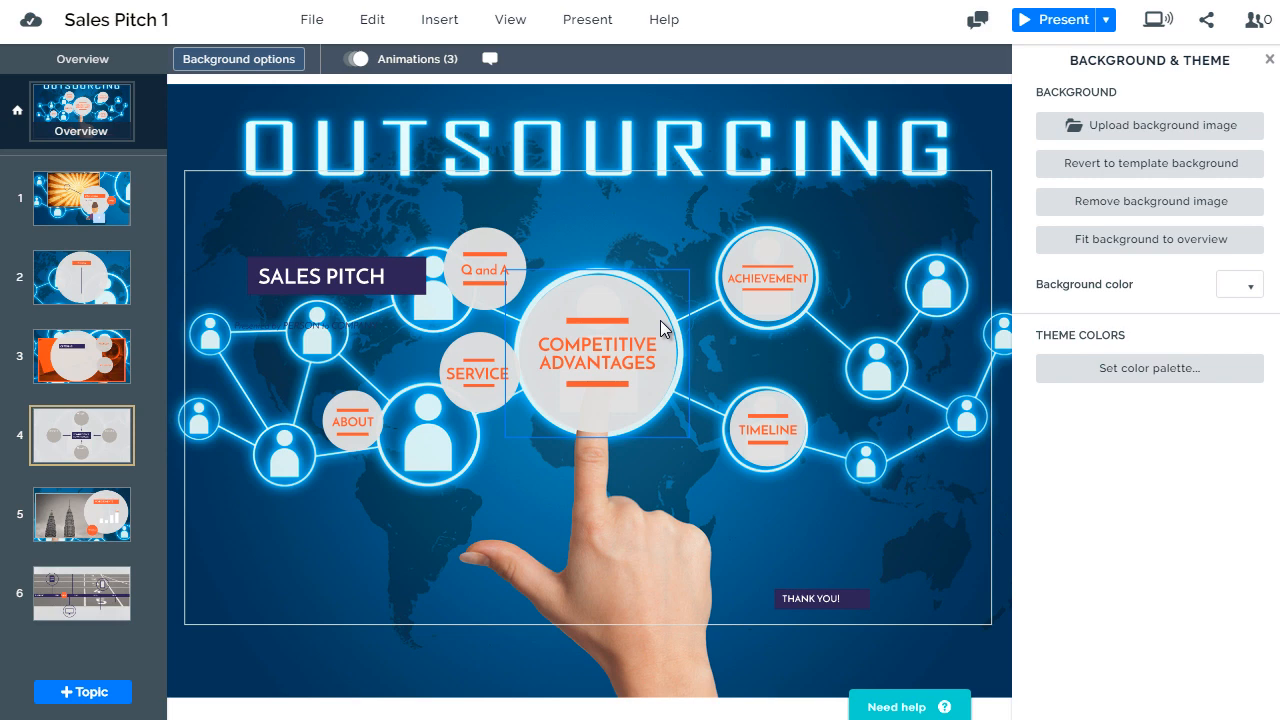
- Move the SERVICE, ABOUT and Q and A circles onto the glowing rings left of the central circle
{"action": "left_click_drag", "start_coordinate": [466, 394], "coordinate": [427, 450]}
{"action": "left_click_drag", "start_coordinate": [338, 425], "coordinate": [267, 450]}
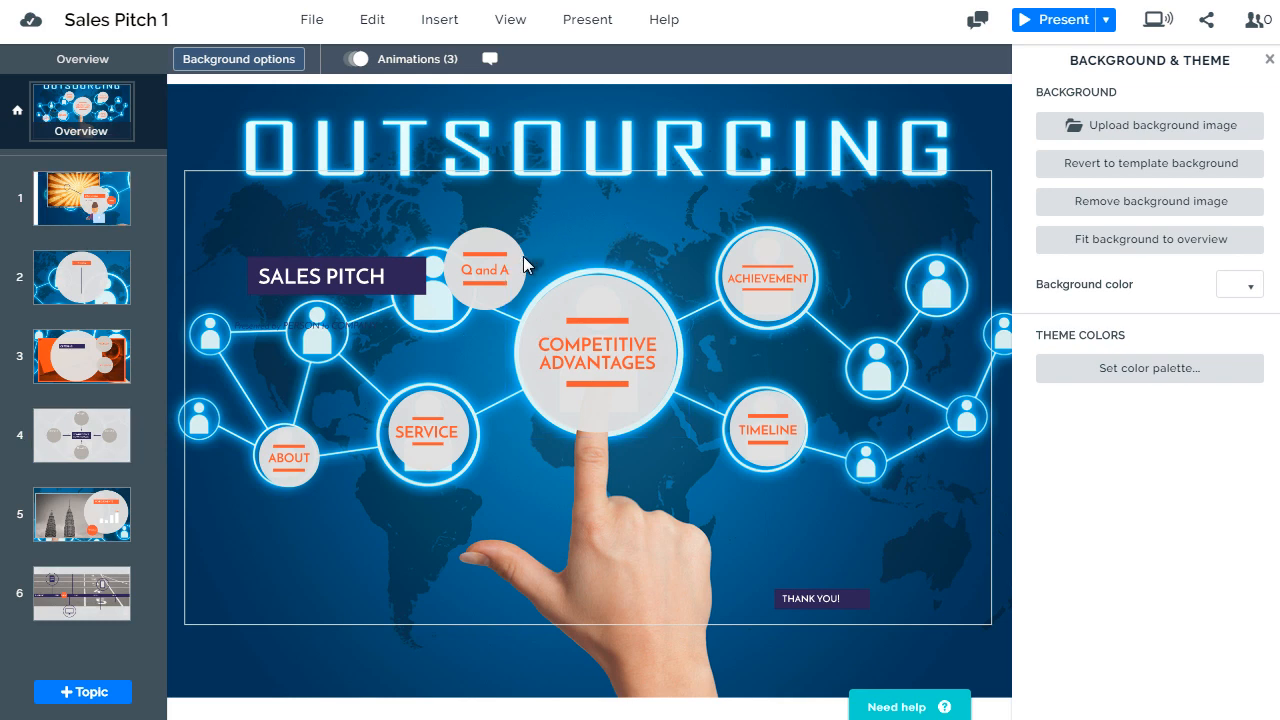
{"action": "left_click_drag", "start_coordinate": [509, 269], "coordinate": [358, 271]}
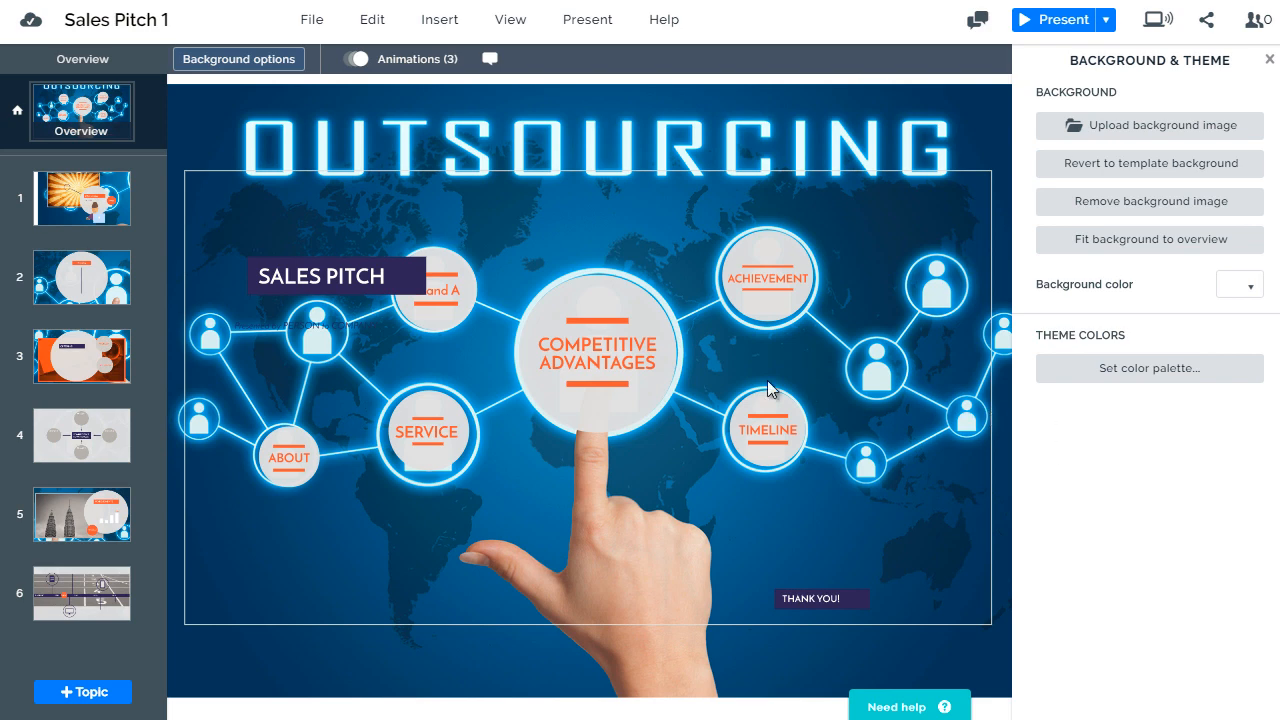
- Open the Q and A topic, select several of its text placeholders and open the middle dark-text one for editing
{"action": "left_click", "coordinate": [100, 279]}
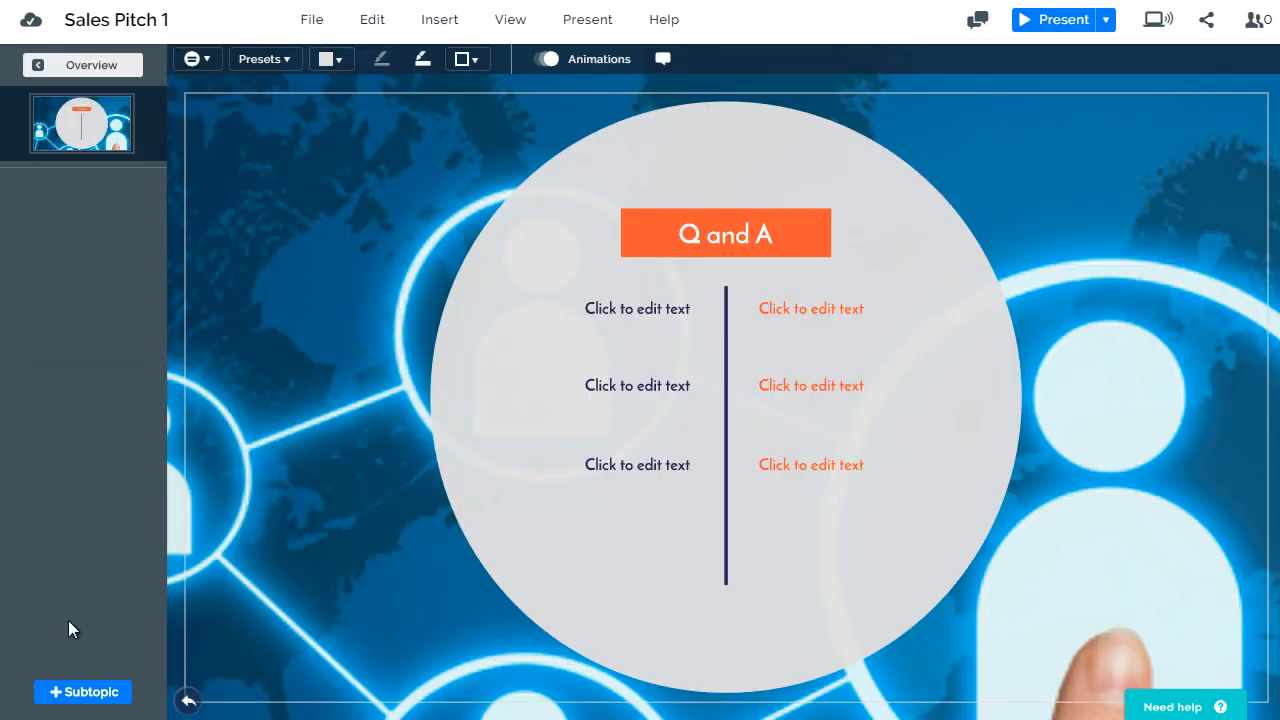
{"action": "left_click", "coordinate": [657, 220]}
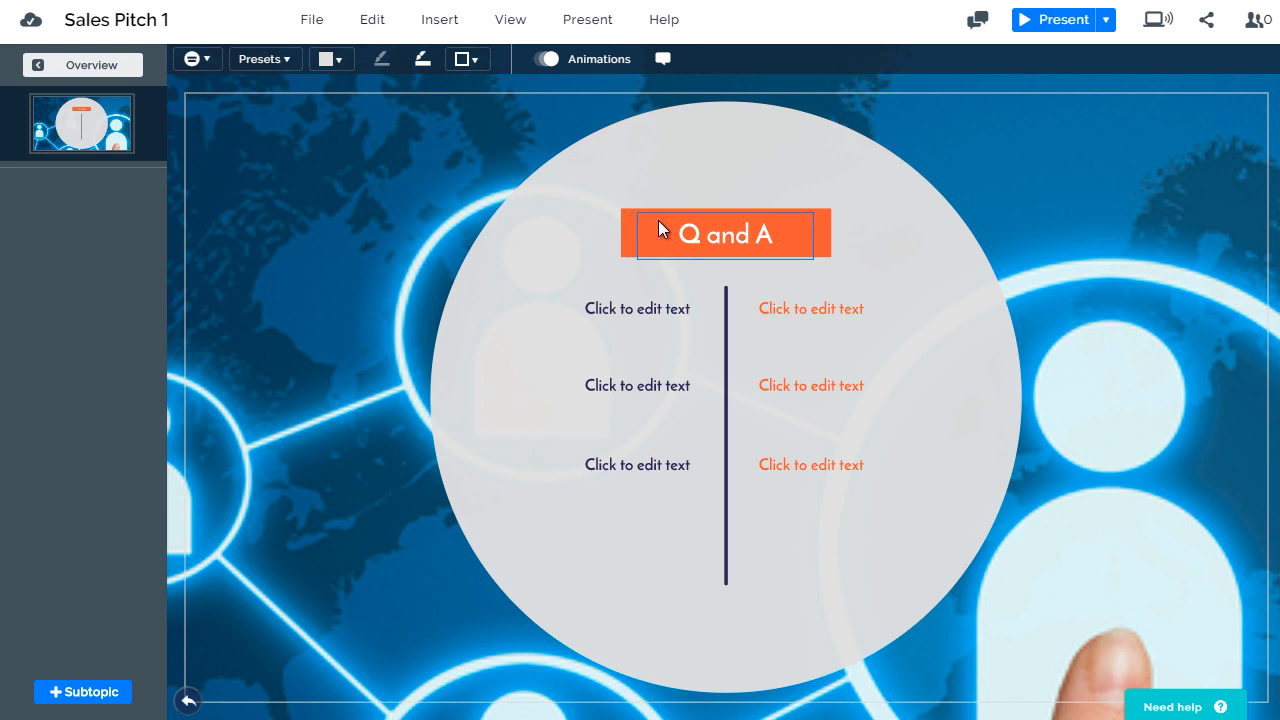
{"action": "left_click", "coordinate": [663, 318]}
{"action": "left_click", "coordinate": [788, 309]}
{"action": "left_click", "coordinate": [782, 389]}
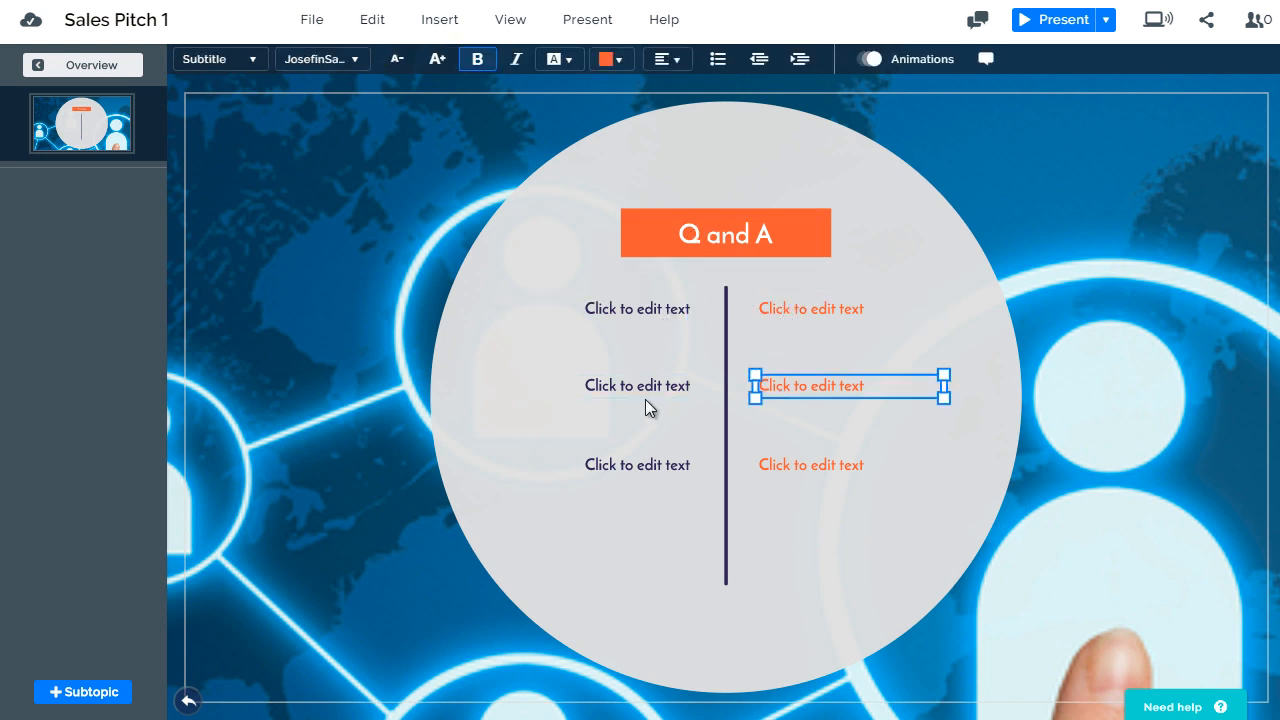
{"action": "double_click", "coordinate": [643, 390]}
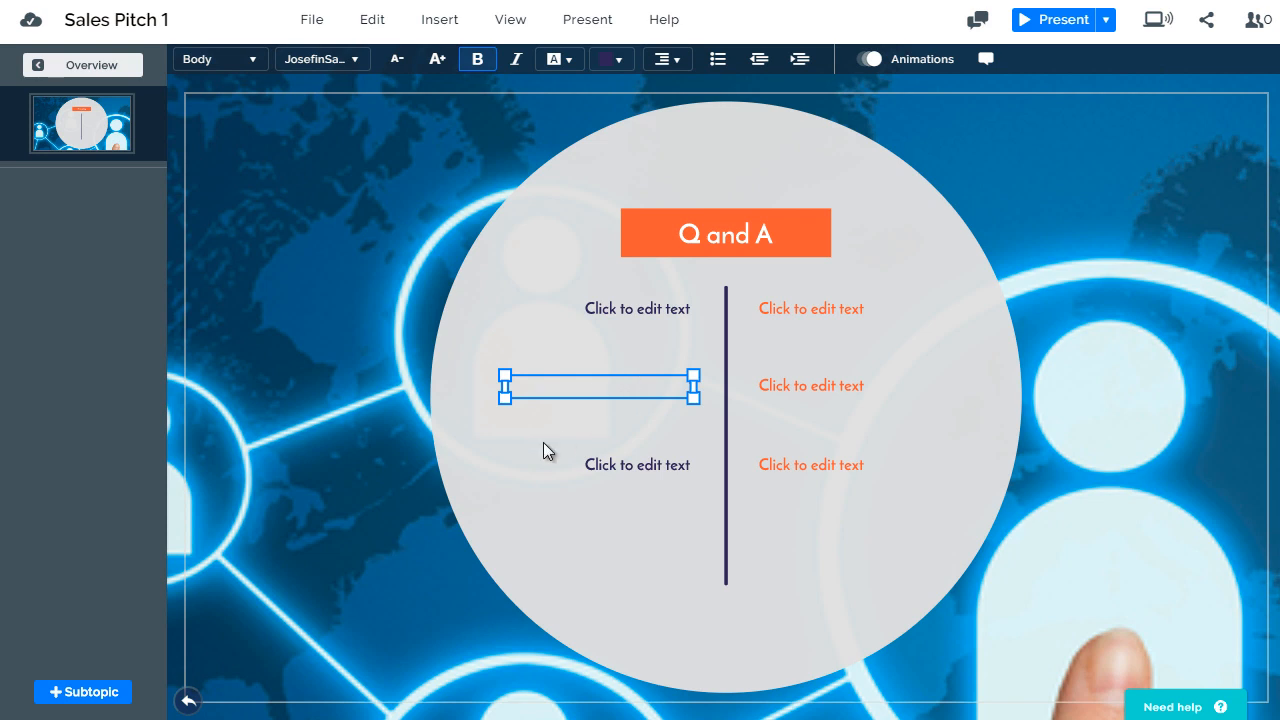
- Add three Planet subtopics to the Q and A topic, shifting the first one slightly outward from the main circle
{"action": "left_click", "coordinate": [94, 692]}
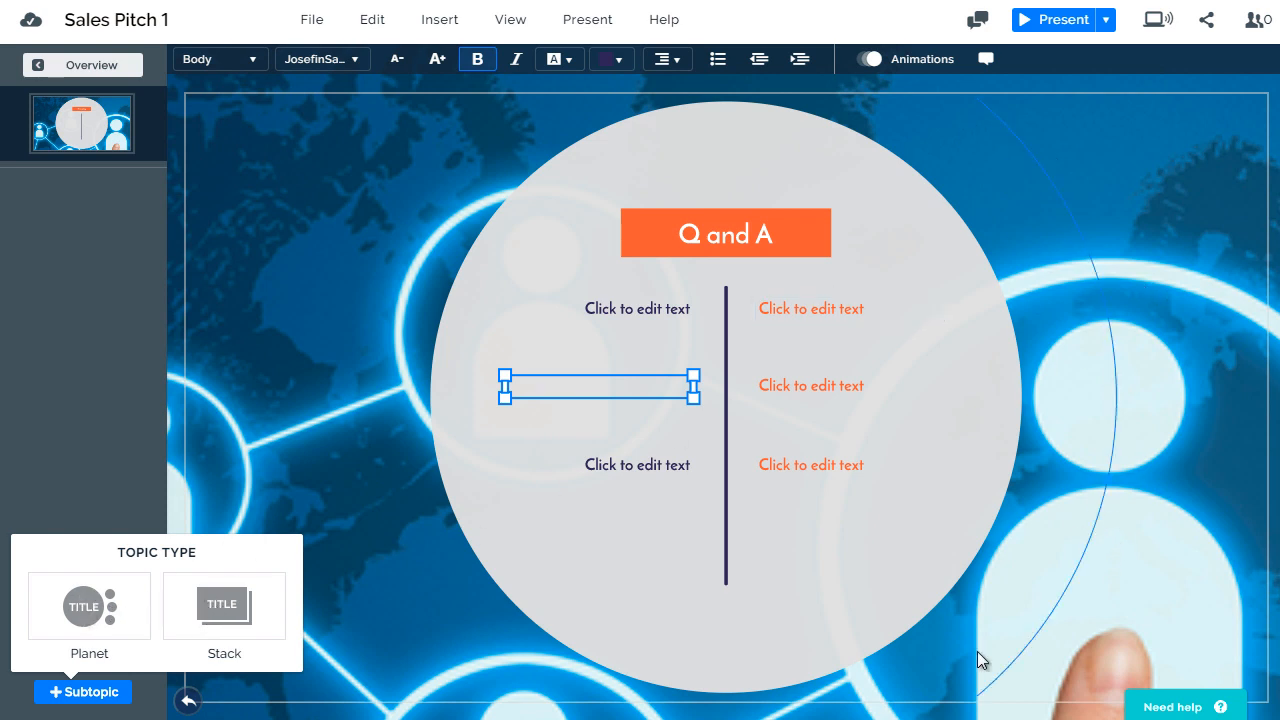
{"action": "left_click", "coordinate": [89, 612]}
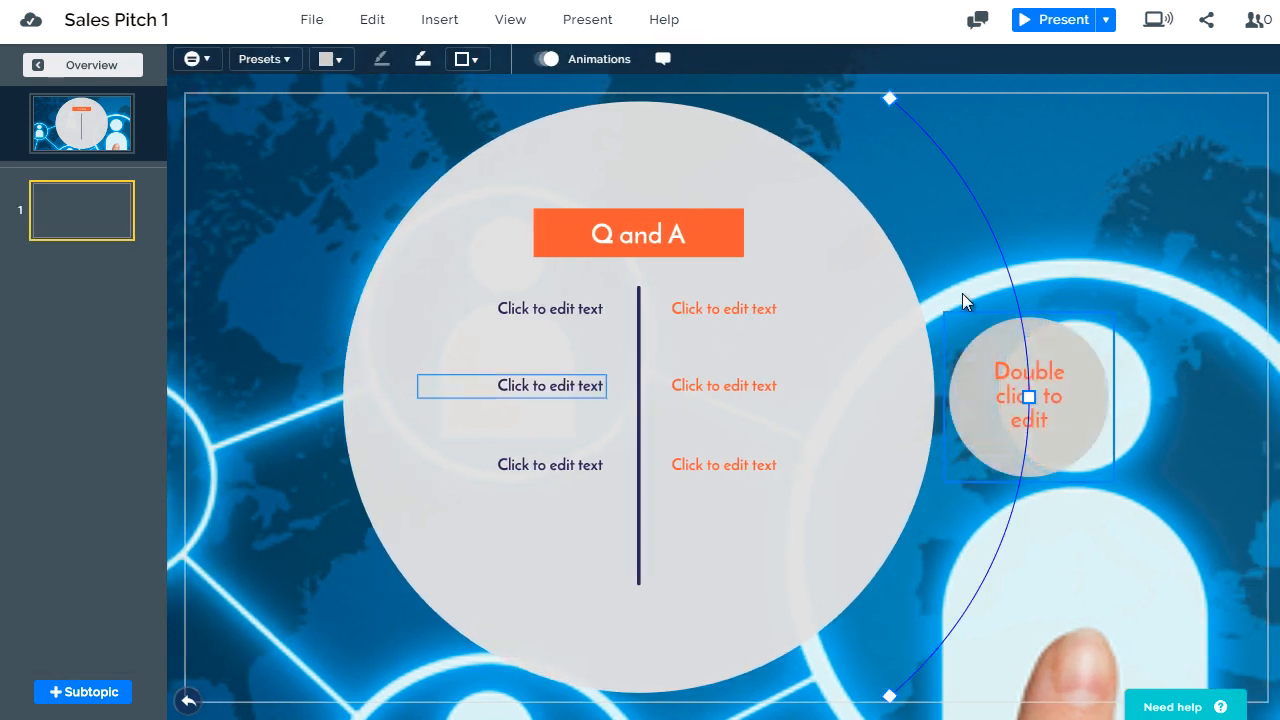
{"action": "left_click_drag", "start_coordinate": [1037, 336], "coordinate": [1076, 364]}
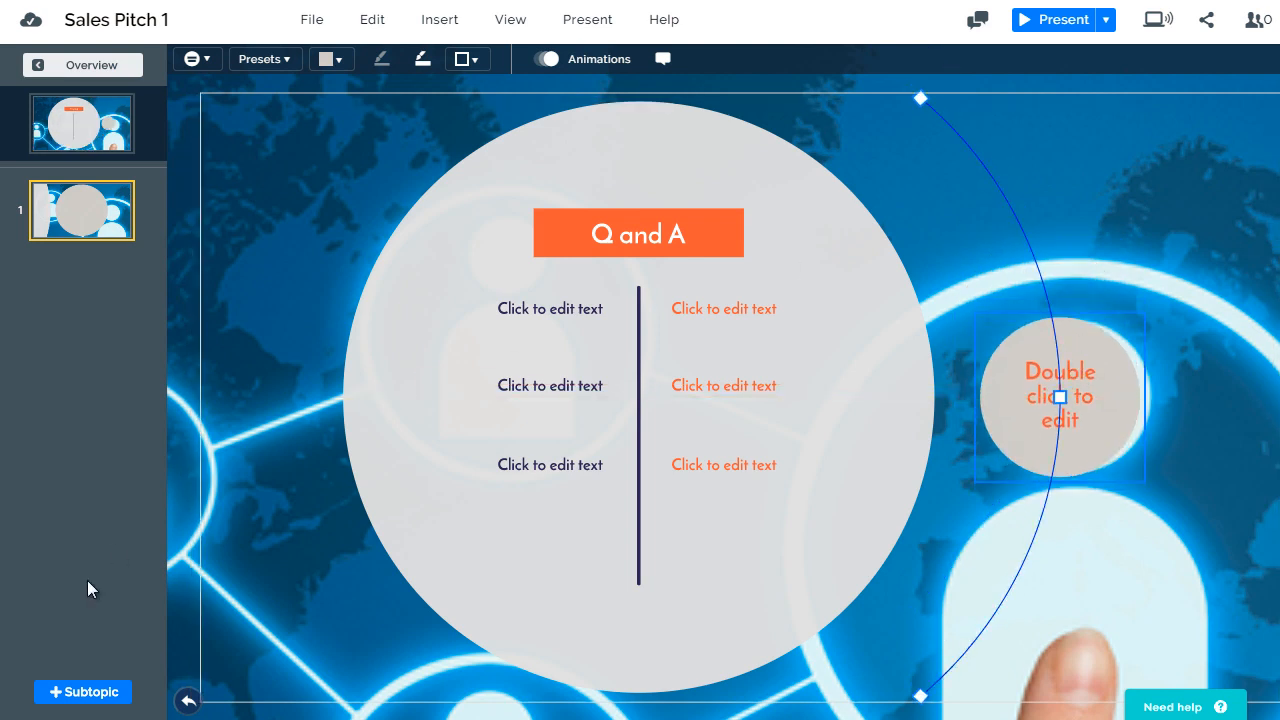
{"action": "left_click", "coordinate": [94, 692]}
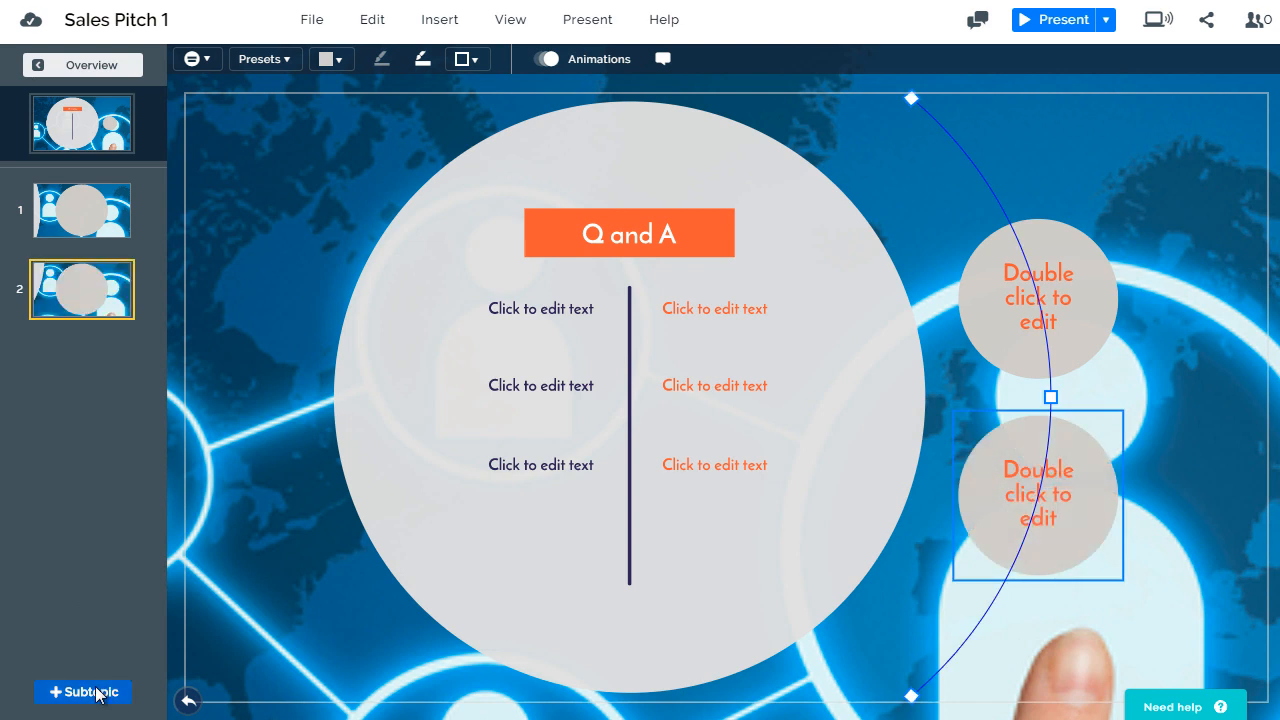
{"action": "mouse_move", "coordinate": [100, 694]}
{"action": "left_click", "coordinate": [251, 578]}
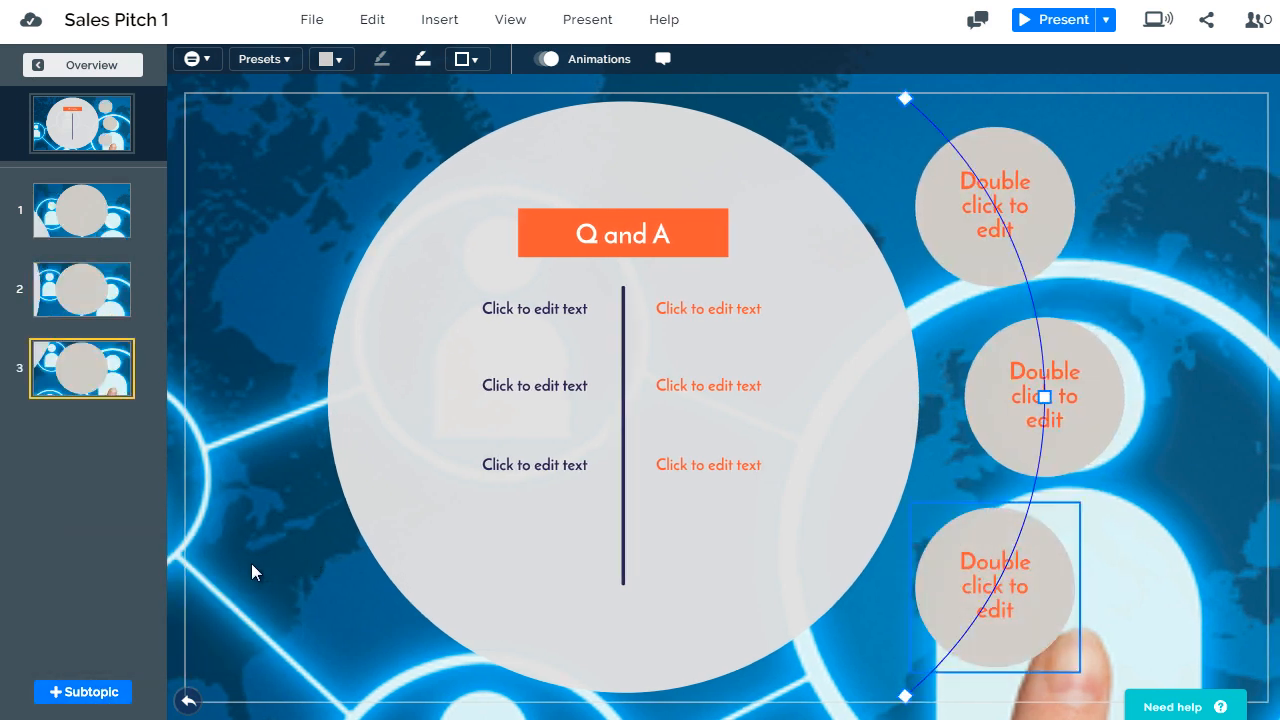
- Add a Stack subtopic as the fourth subtopic of Q and A and open its page
{"action": "mouse_move", "coordinate": [45, 692]}
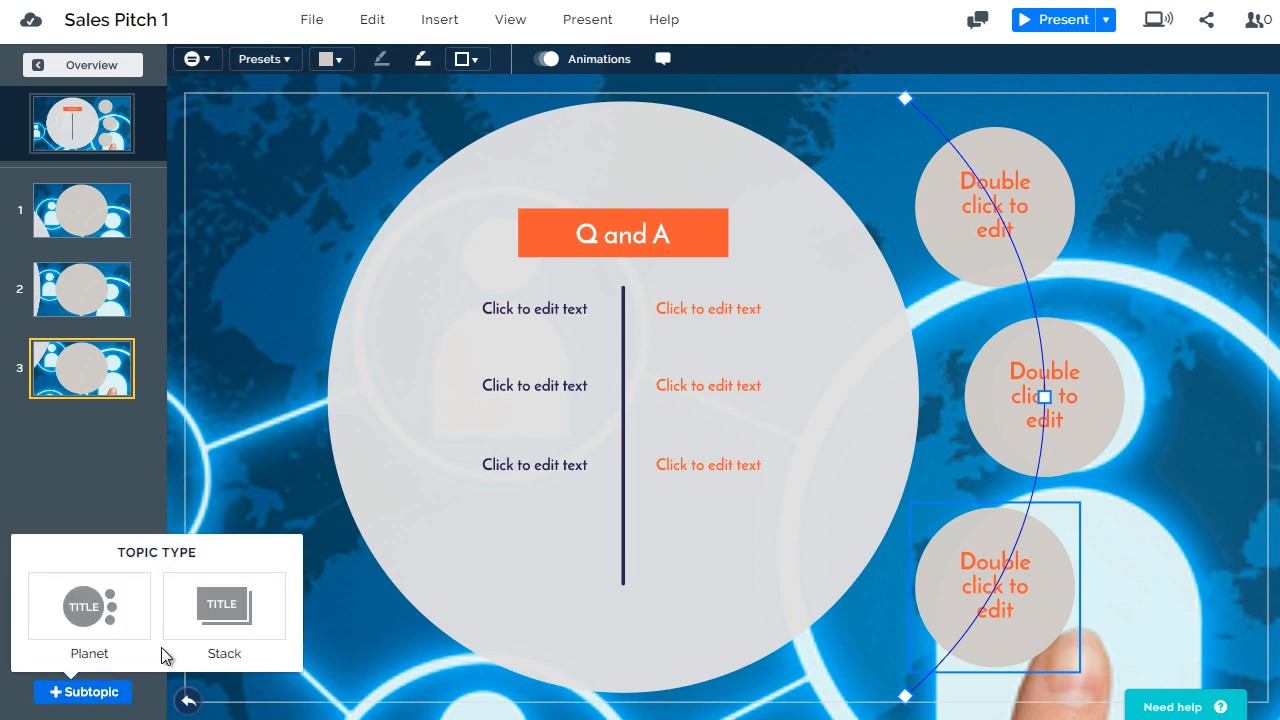
{"action": "left_click", "coordinate": [215, 622]}
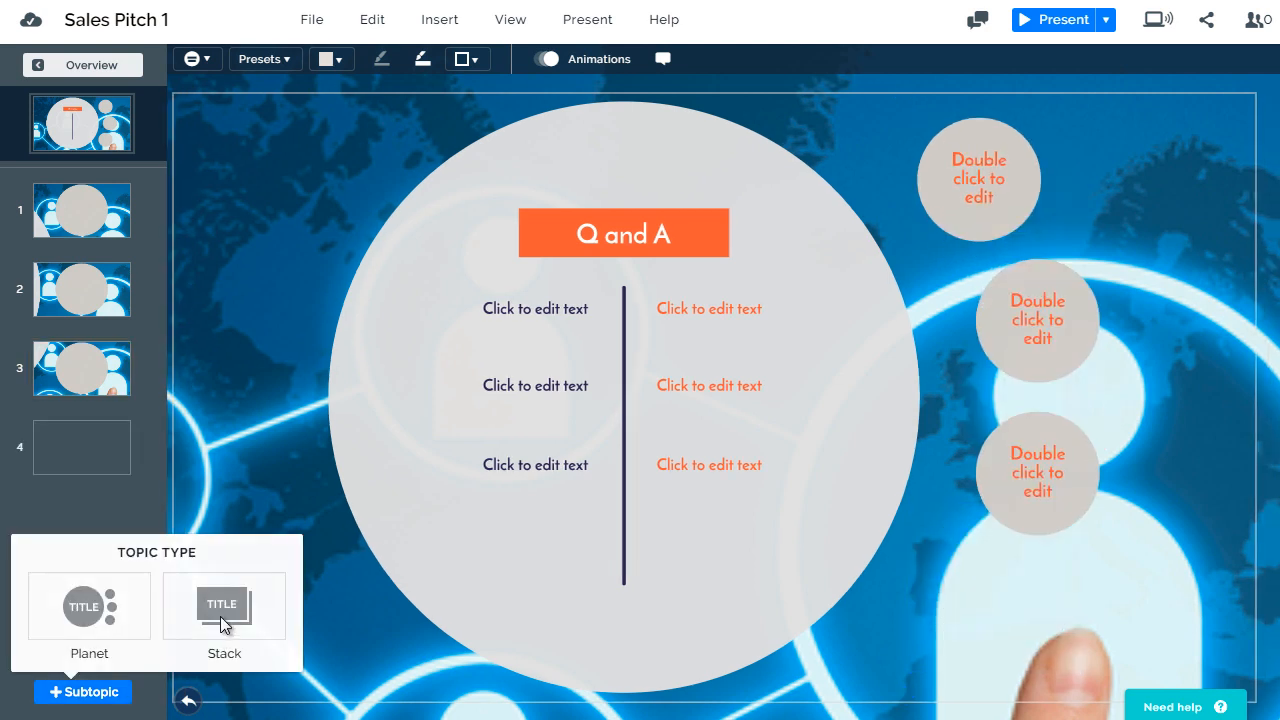
{"action": "left_click", "coordinate": [94, 447]}
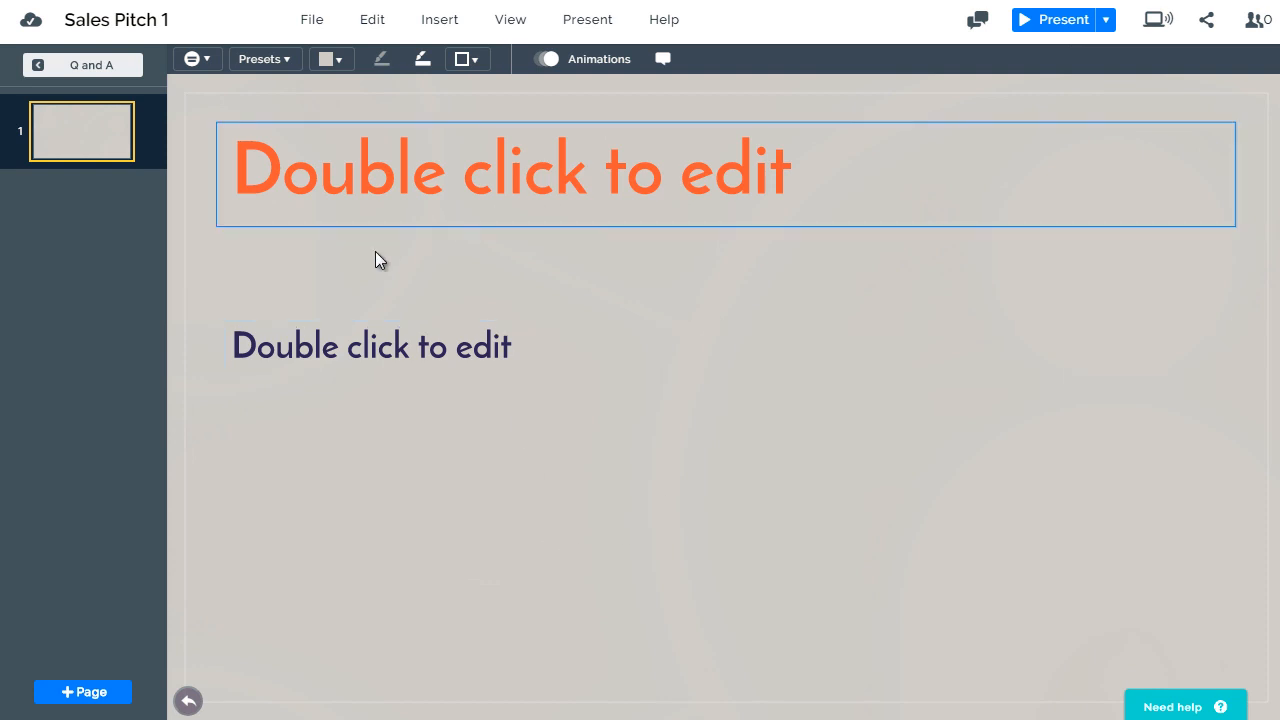
{"action": "left_click", "coordinate": [186, 446]}
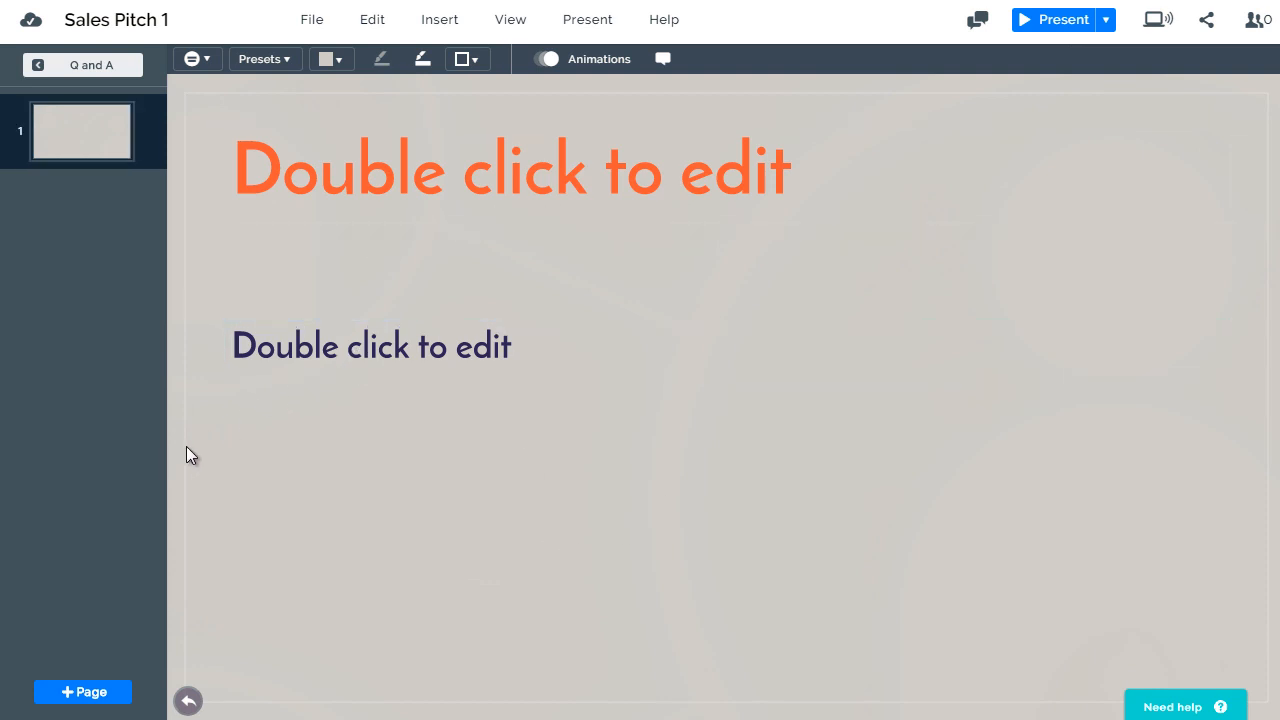